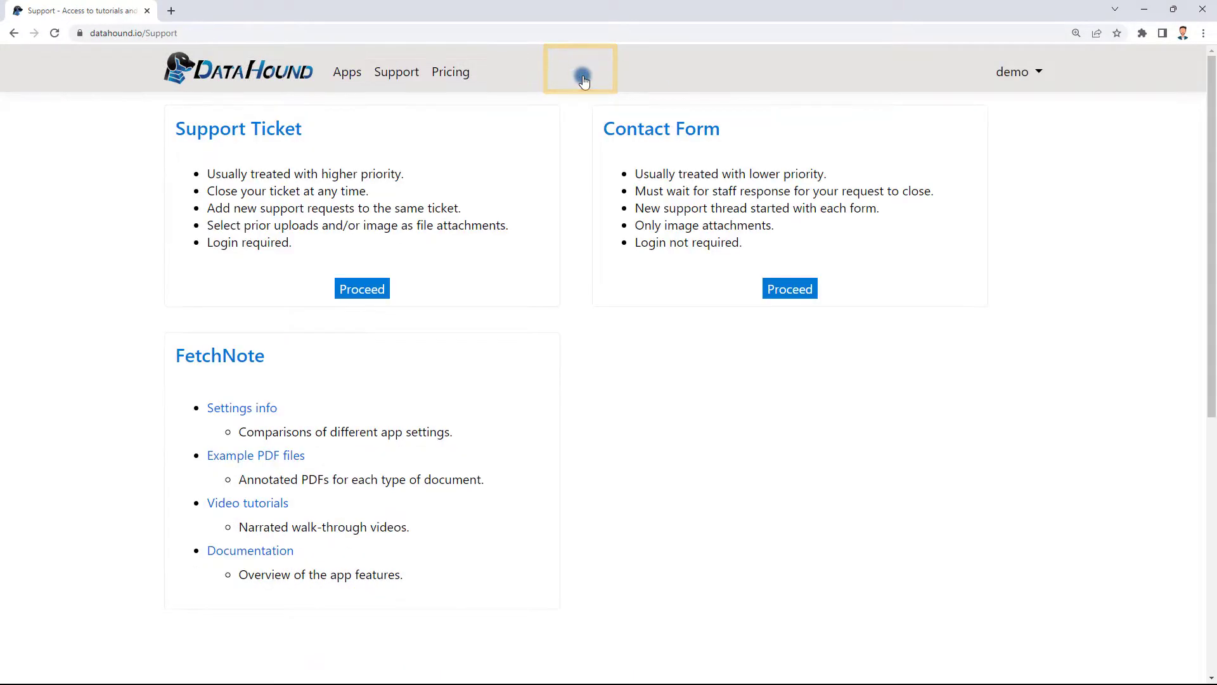
Step: Open the example PDF files page and download the input PDF of General example 1 as example_general_1
left_click(280, 457)
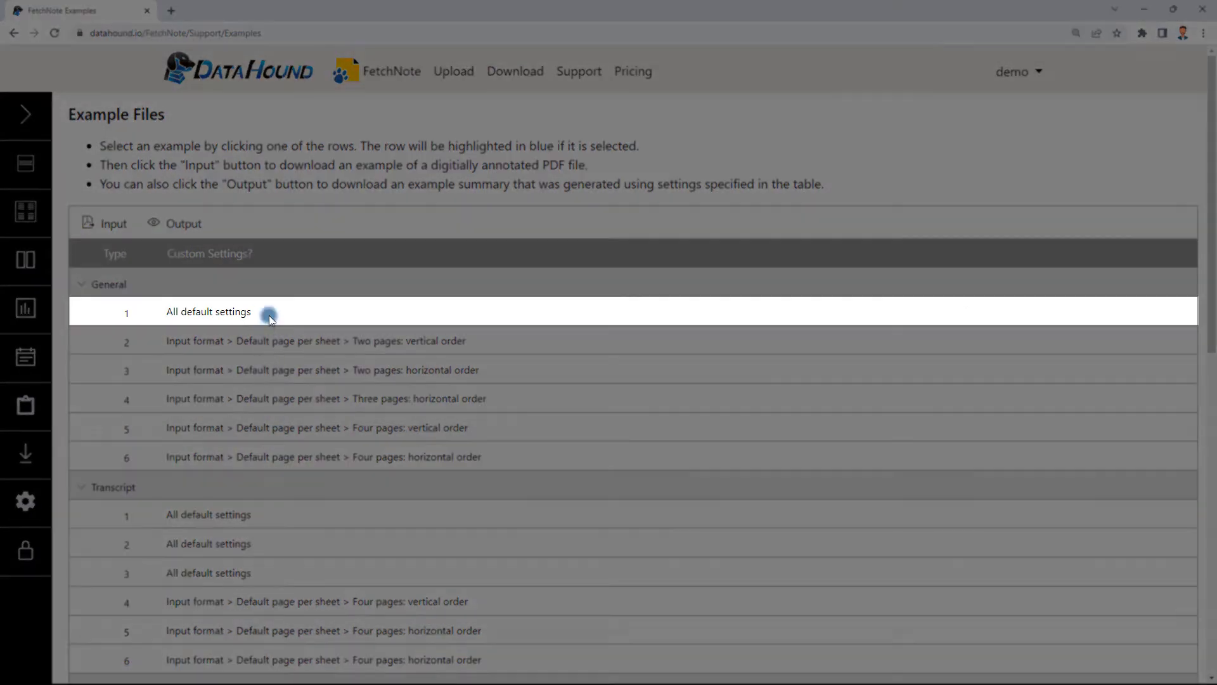
left_click(268, 314)
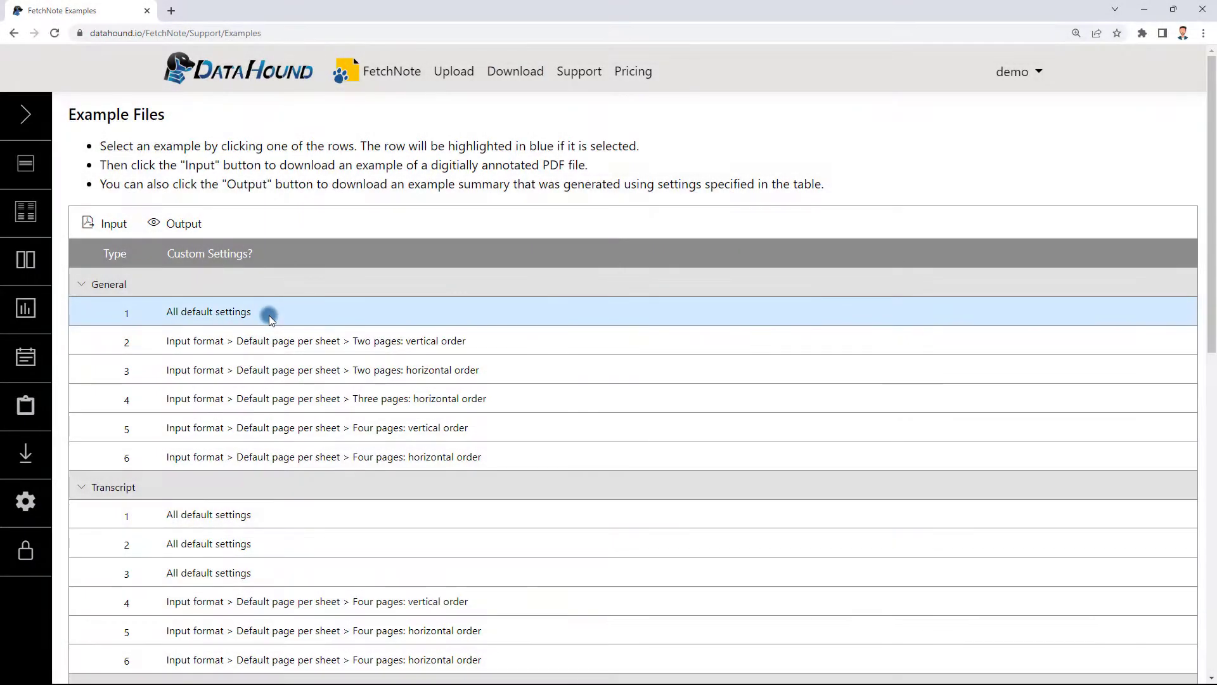
left_click(108, 223)
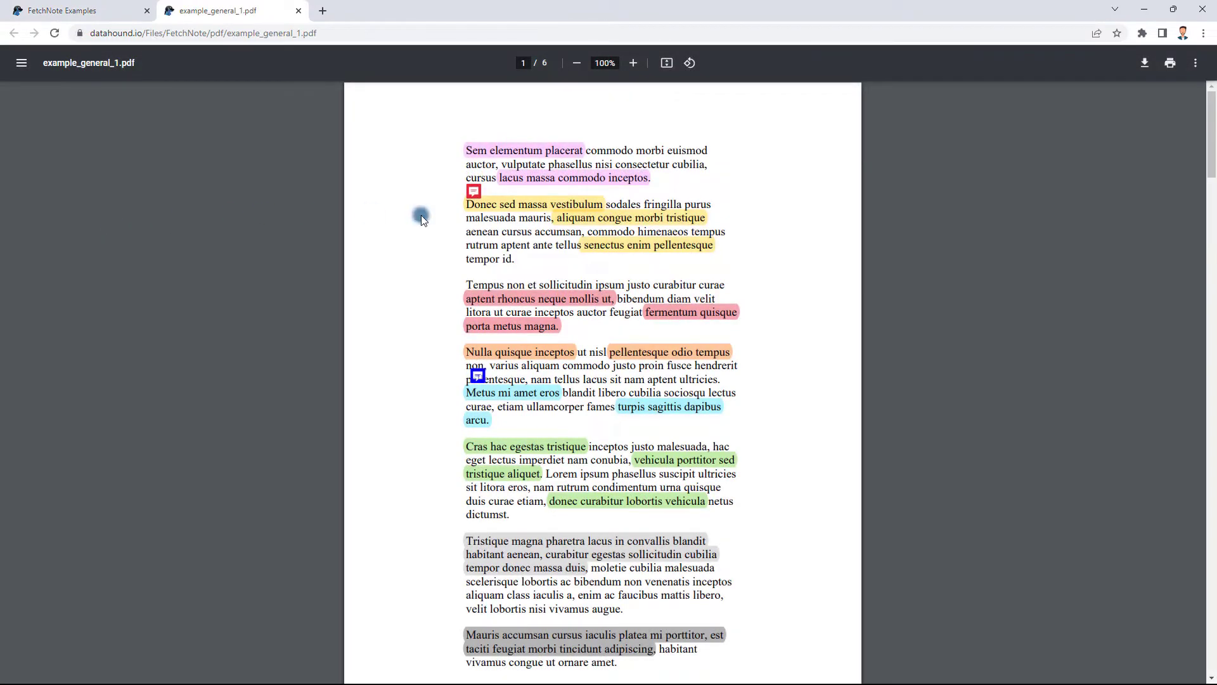
left_click(1144, 63)
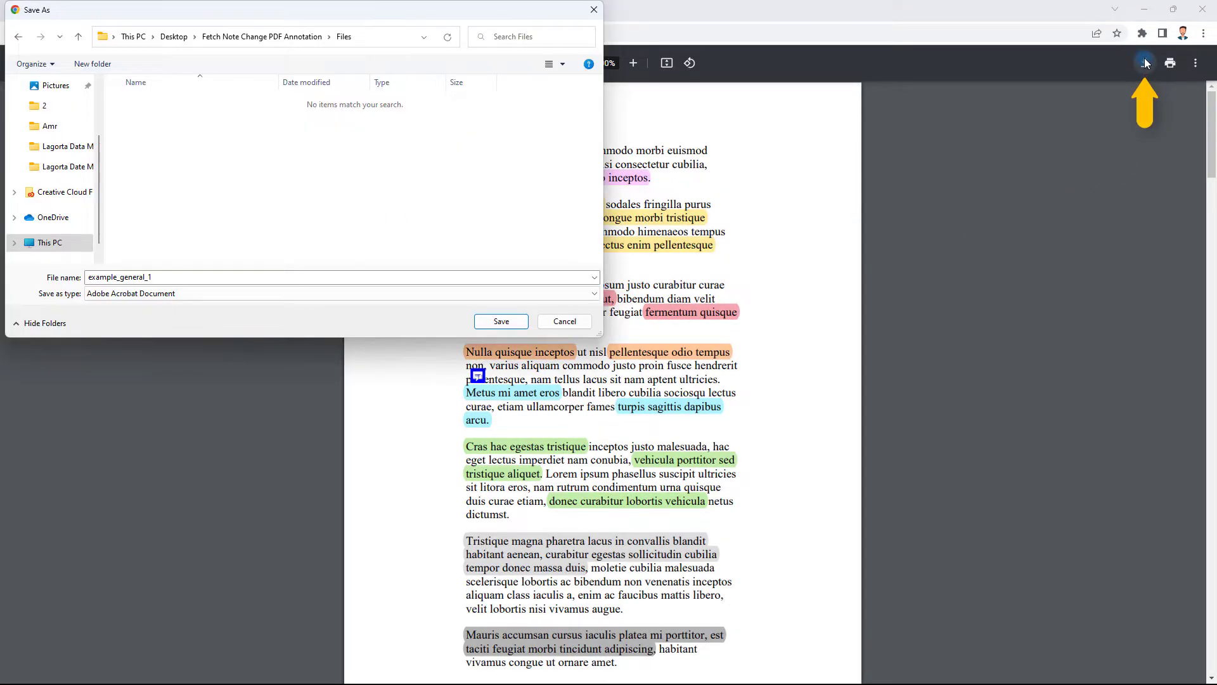
left_click(501, 321)
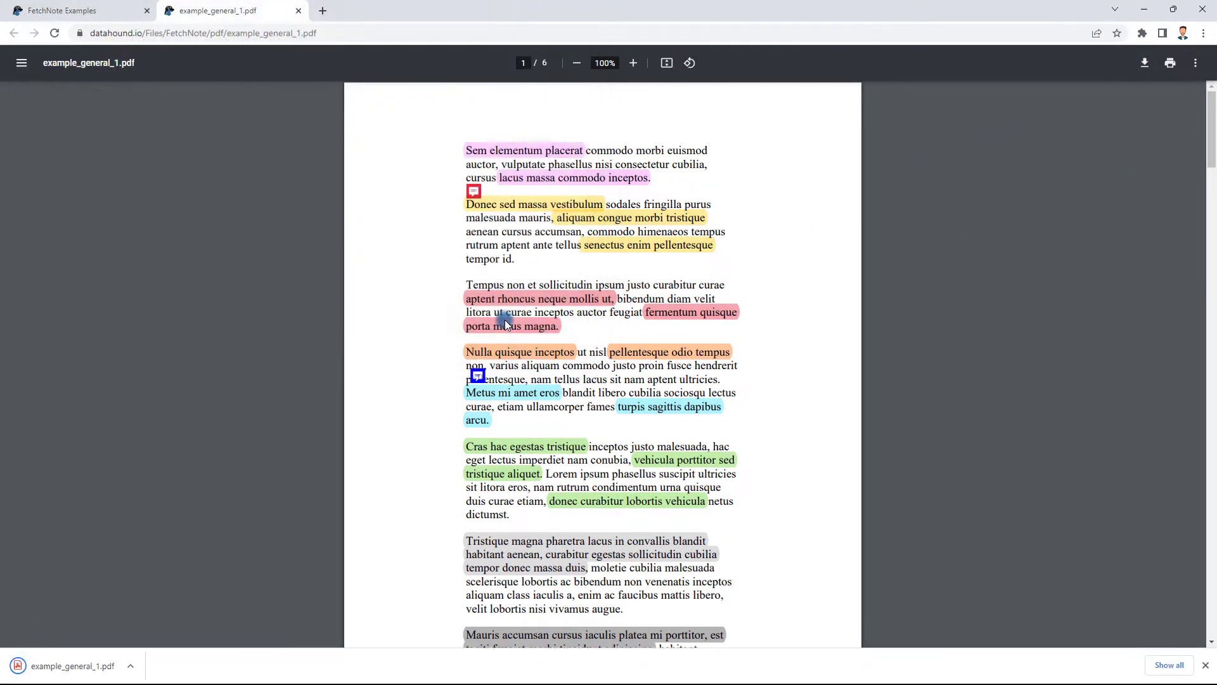
Step: Open the downloaded example_general_1.pdf in Adobe Acrobat and delete all of its existing comments
double_click(408, 242)
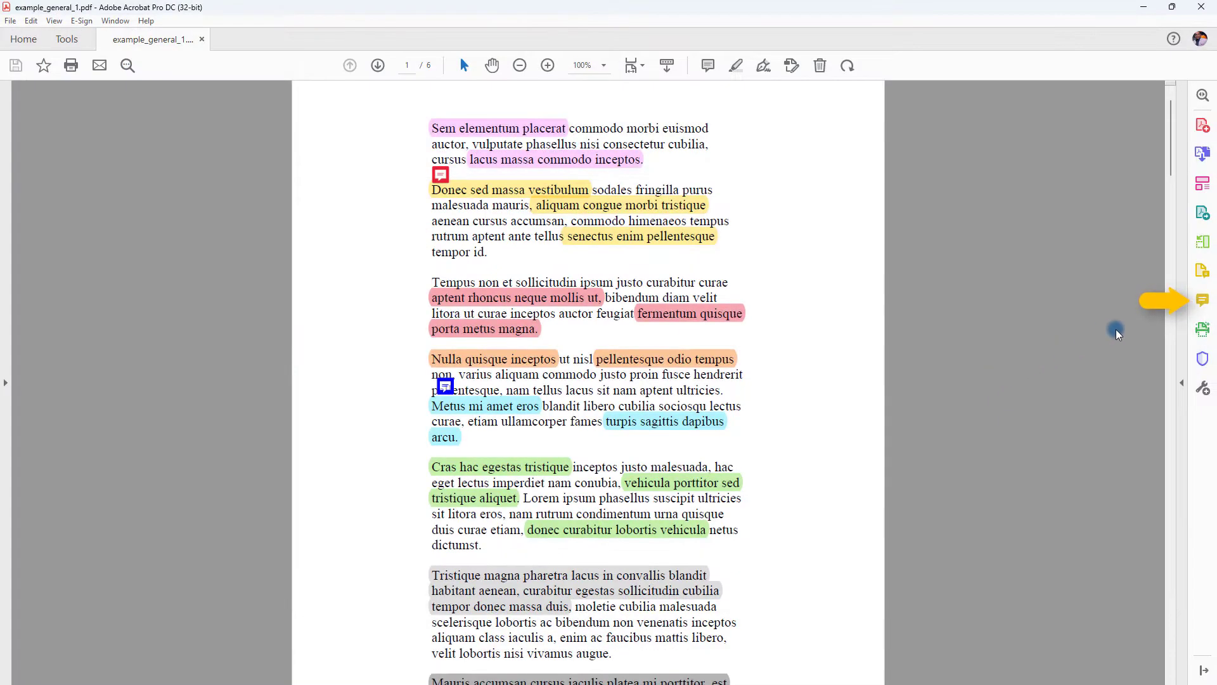
left_click(1202, 299)
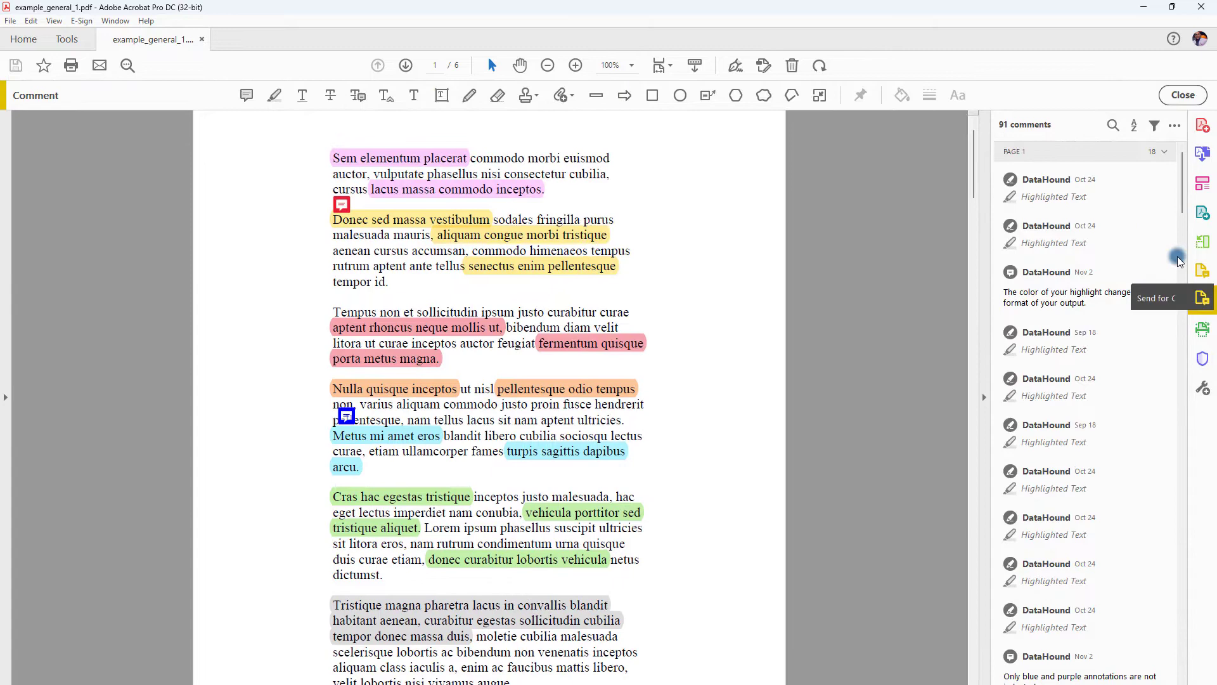
left_click(1099, 199)
left_click_drag(1180, 184, 1167, 675)
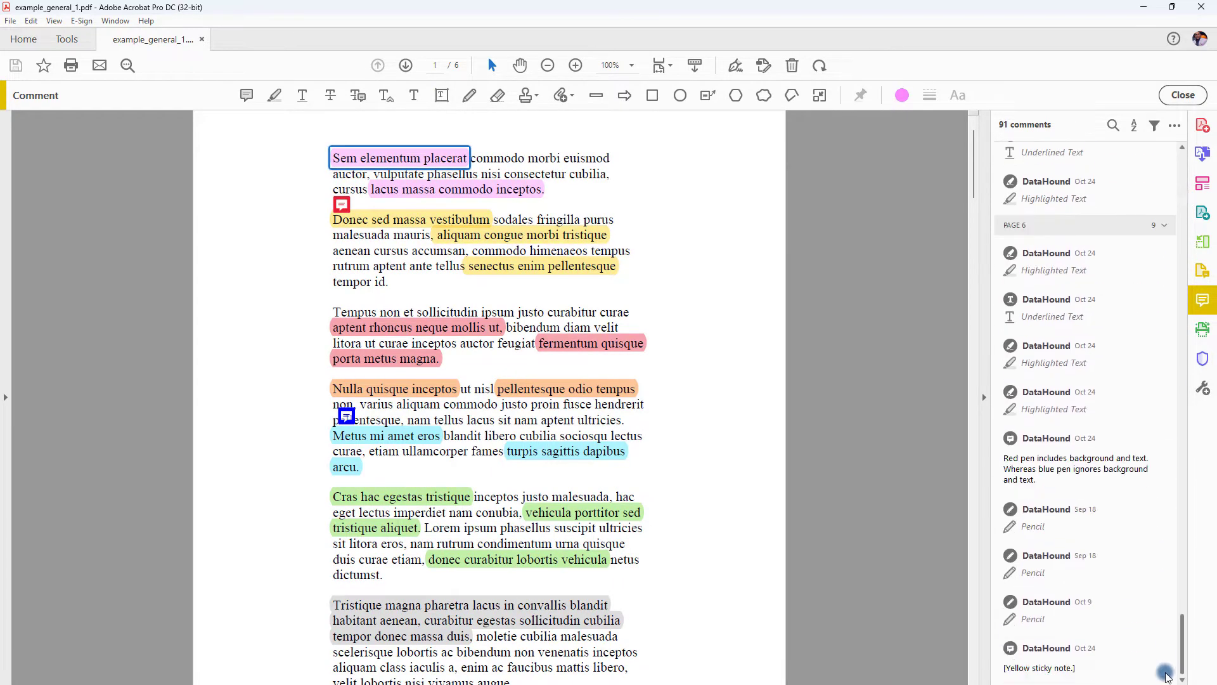
key("ctrl+a")
right_click(1112, 653)
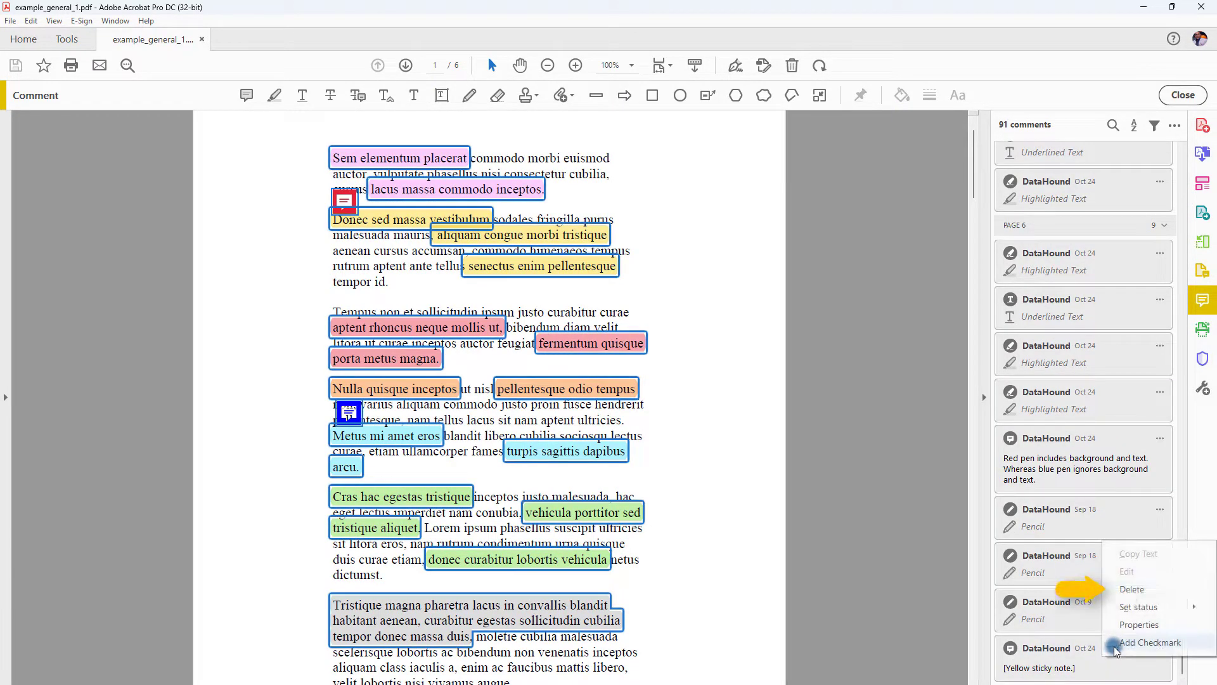
left_click(1132, 589)
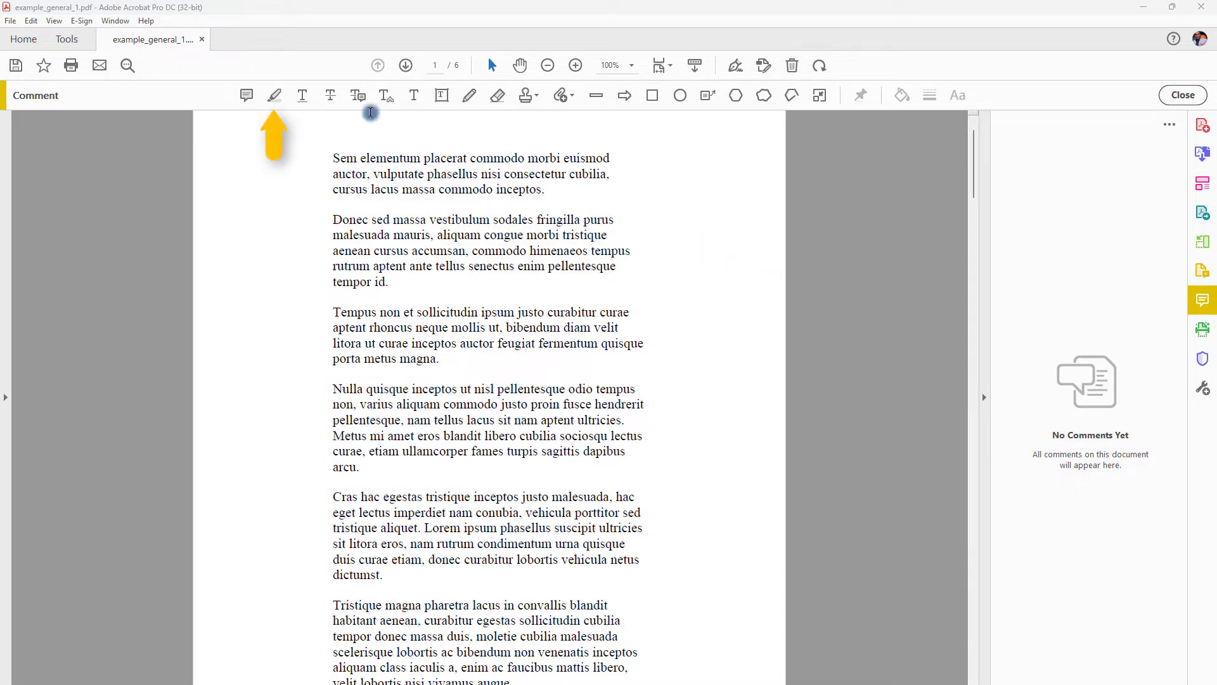
Step: Highlight "Sem elementum placerat commodo" in yellow and "cursus lacus massa" in red in the first paragraph, and close the Comment tools
left_click(277, 95)
left_click_drag(333, 158, 501, 159)
left_click_drag(333, 188, 438, 189)
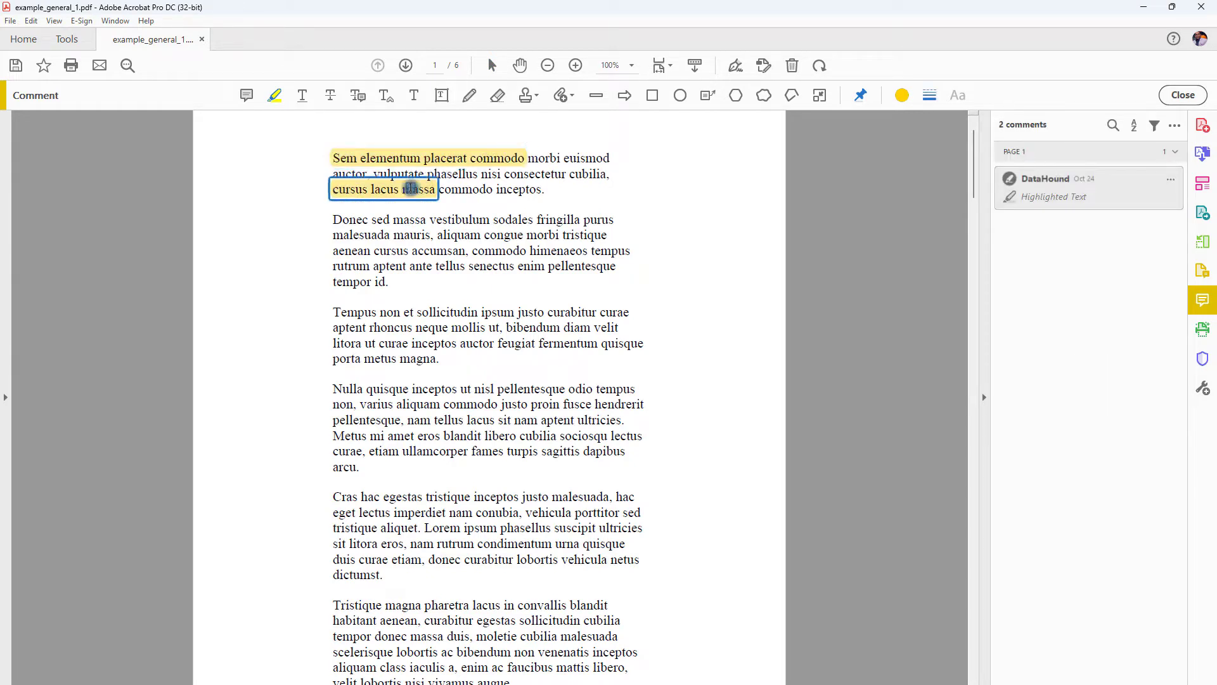
left_click(908, 95)
left_click(894, 149)
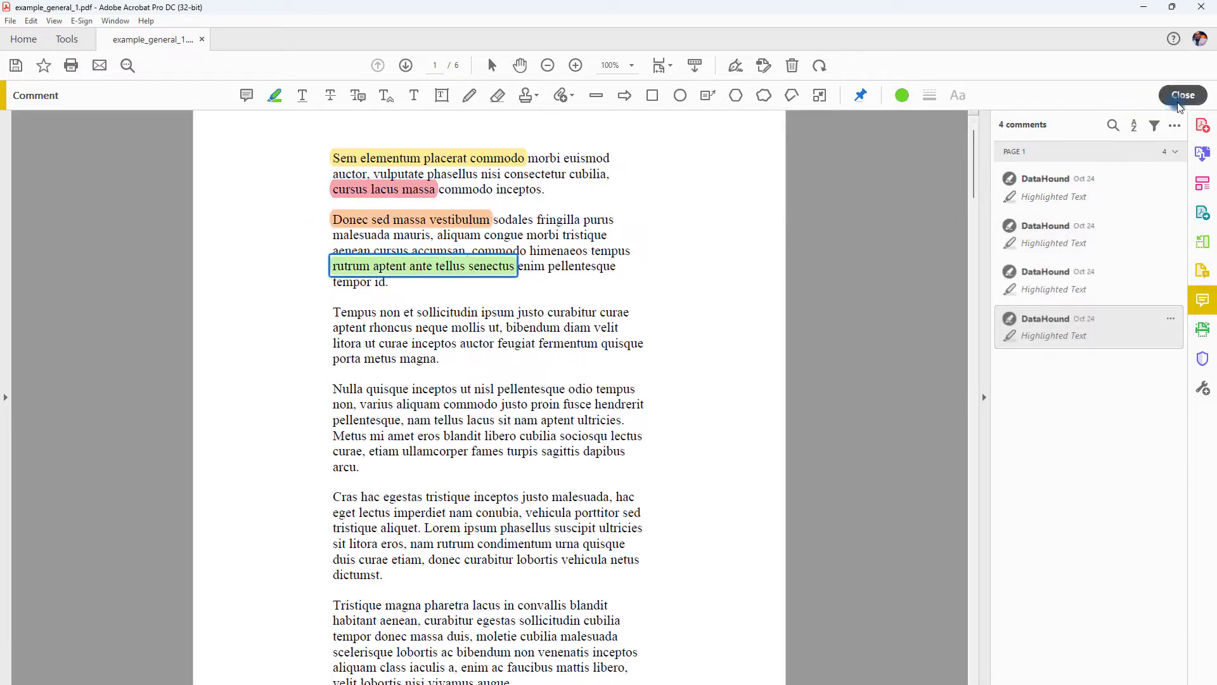
left_click(1180, 102)
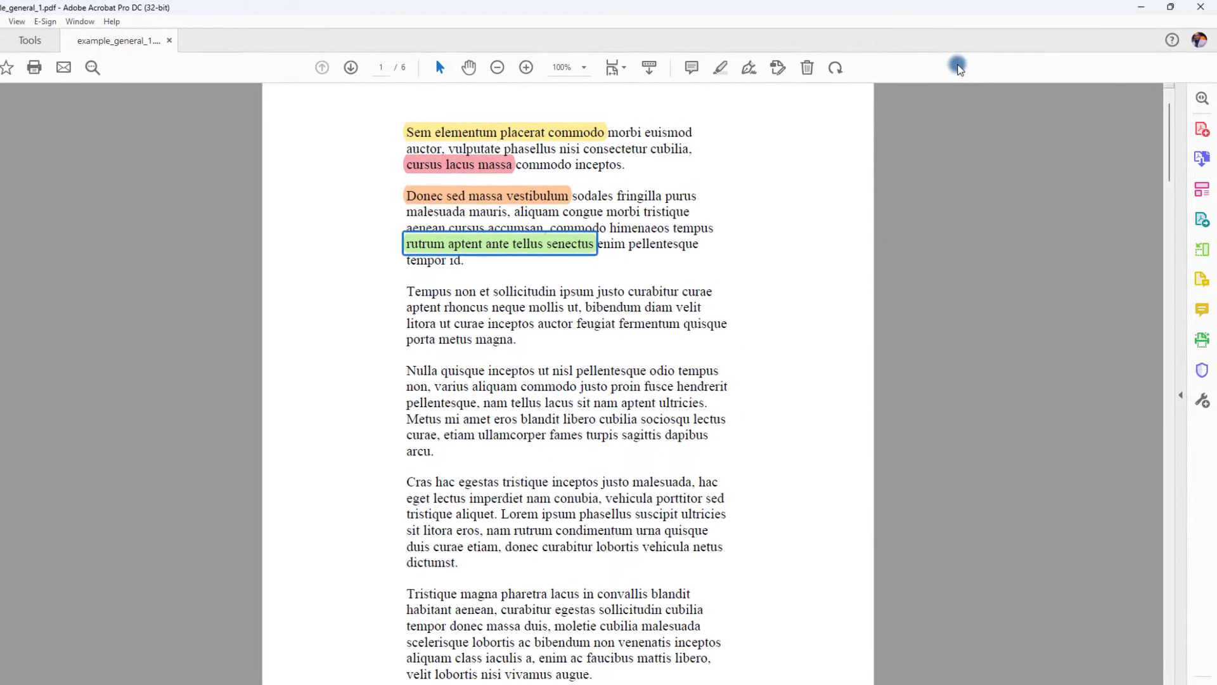
Step: Start customizing the Quick Tools and remove all the tools currently shown in the toolbar
right_click(958, 66)
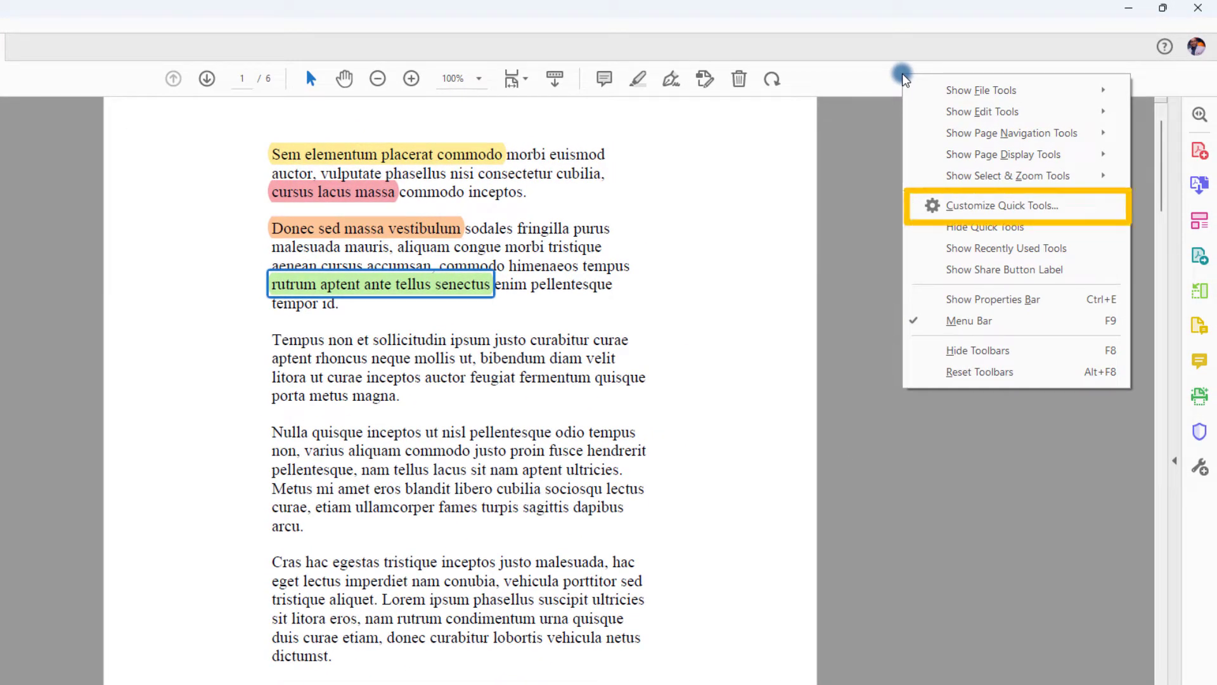
left_click(913, 201)
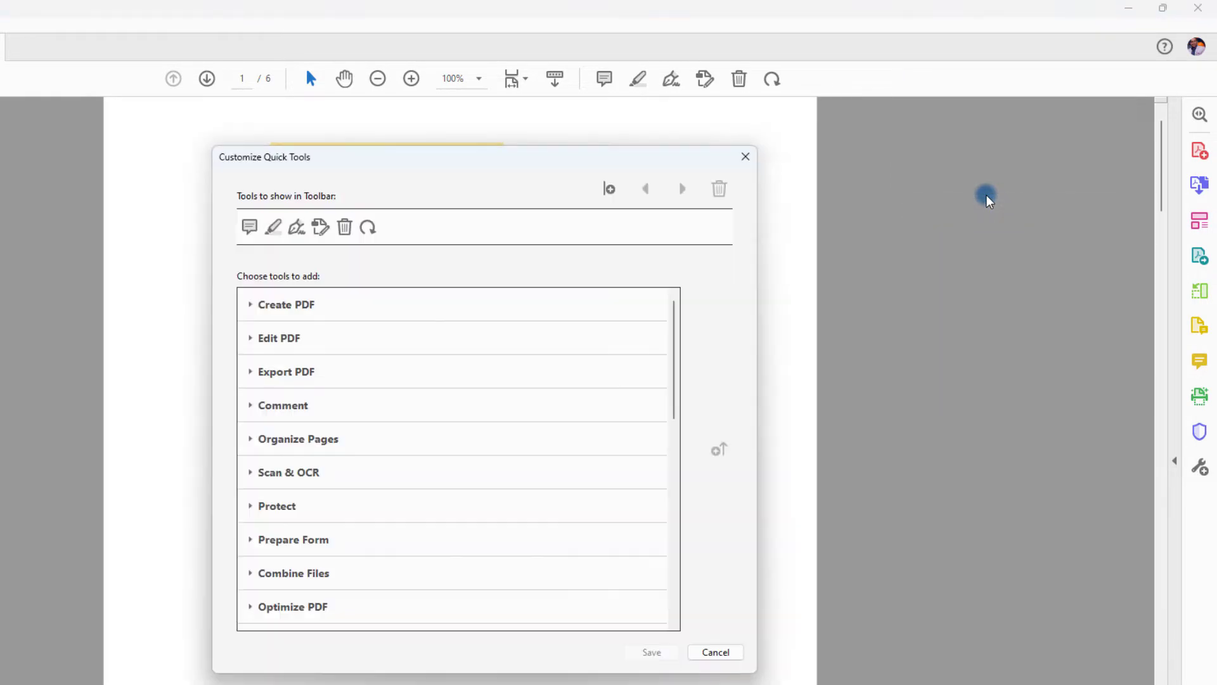
left_click(718, 189)
left_click(718, 189)
left_click(718, 189)
left_click(718, 189)
left_click(718, 189)
left_click(718, 189)
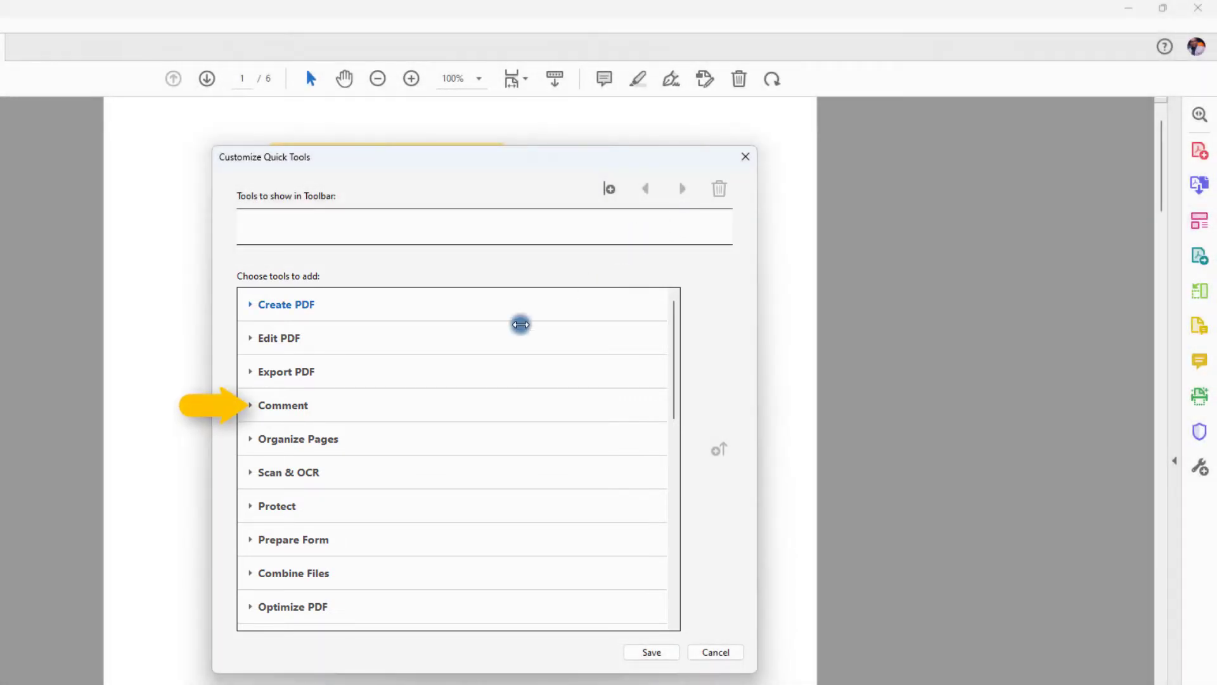
Step: Add the Sticky Note, Highlight, Underline and Text Box comment tools to the Quick Tools
left_click(252, 406)
left_click(280, 336)
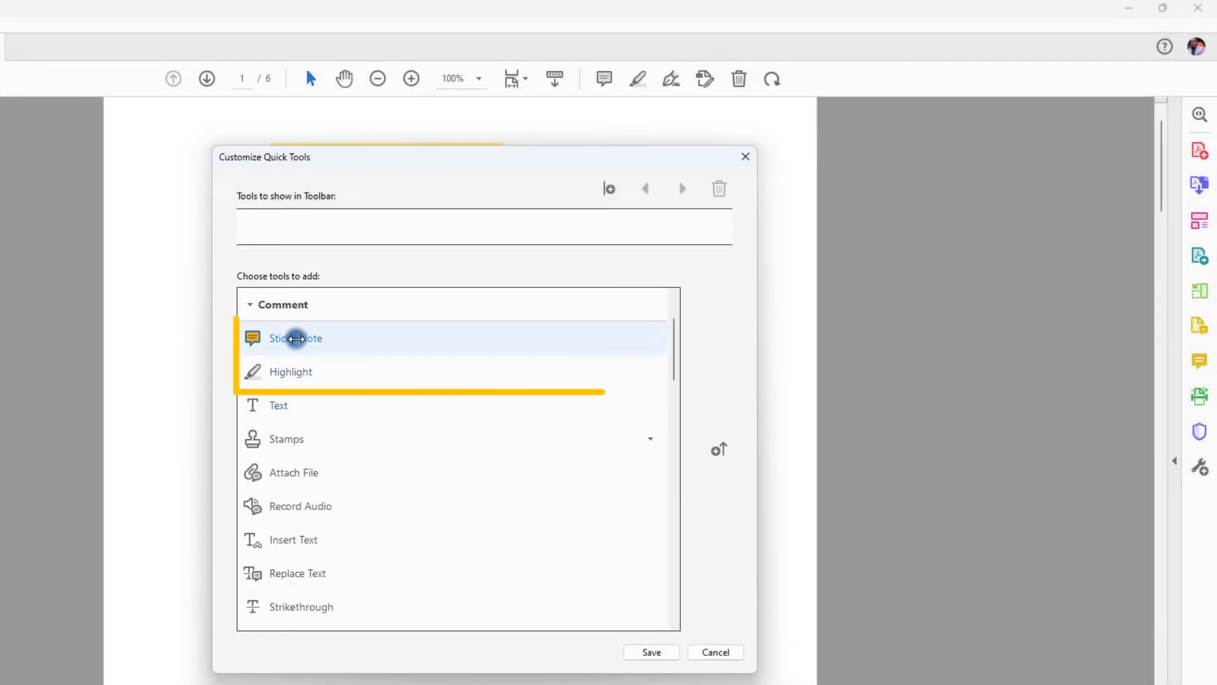
left_click(717, 445)
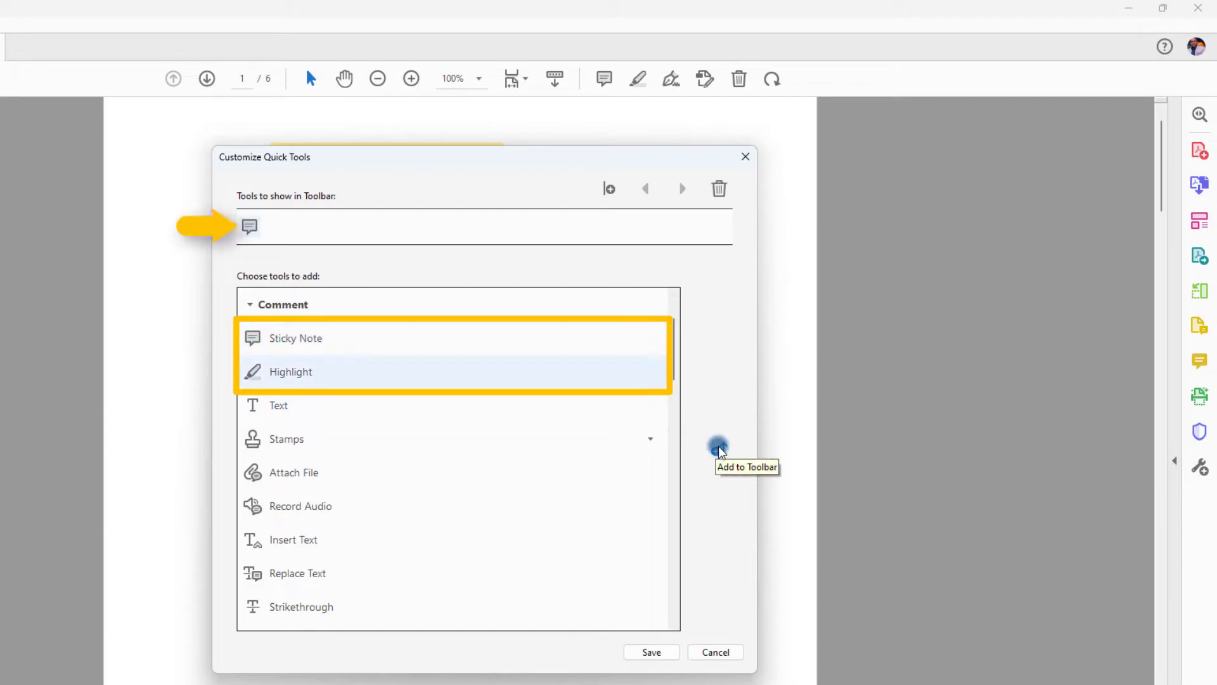
left_click(717, 445)
scroll(621, 423, "down", 3)
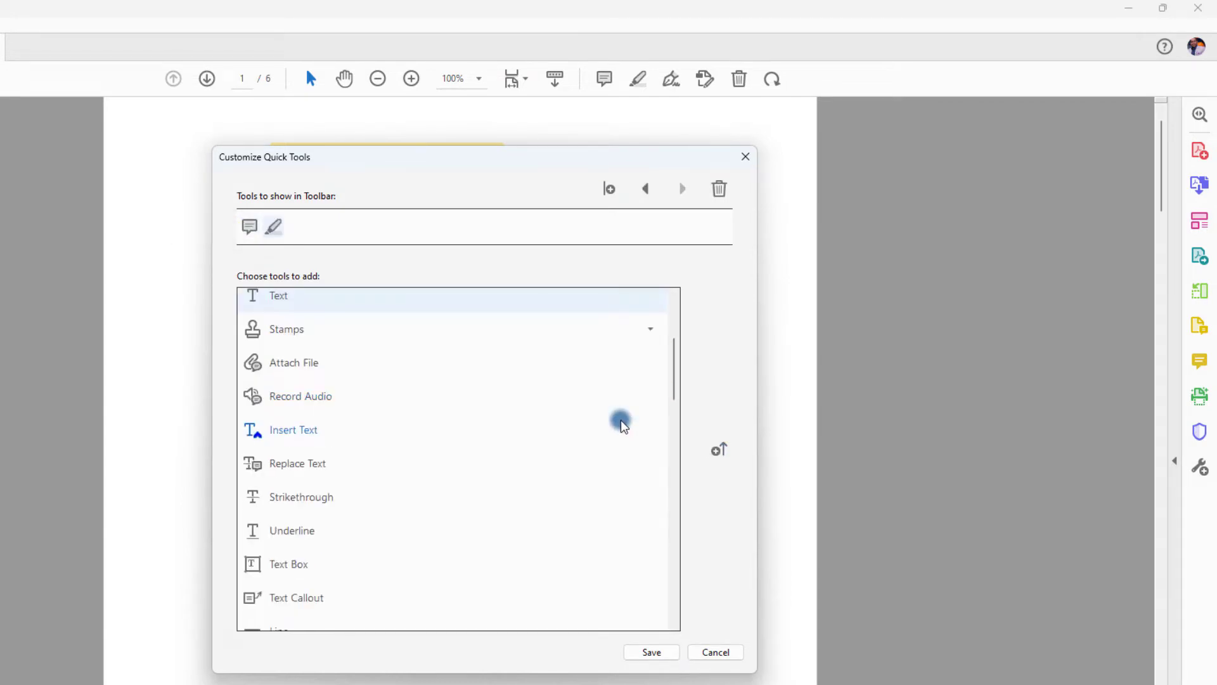
left_click(429, 498)
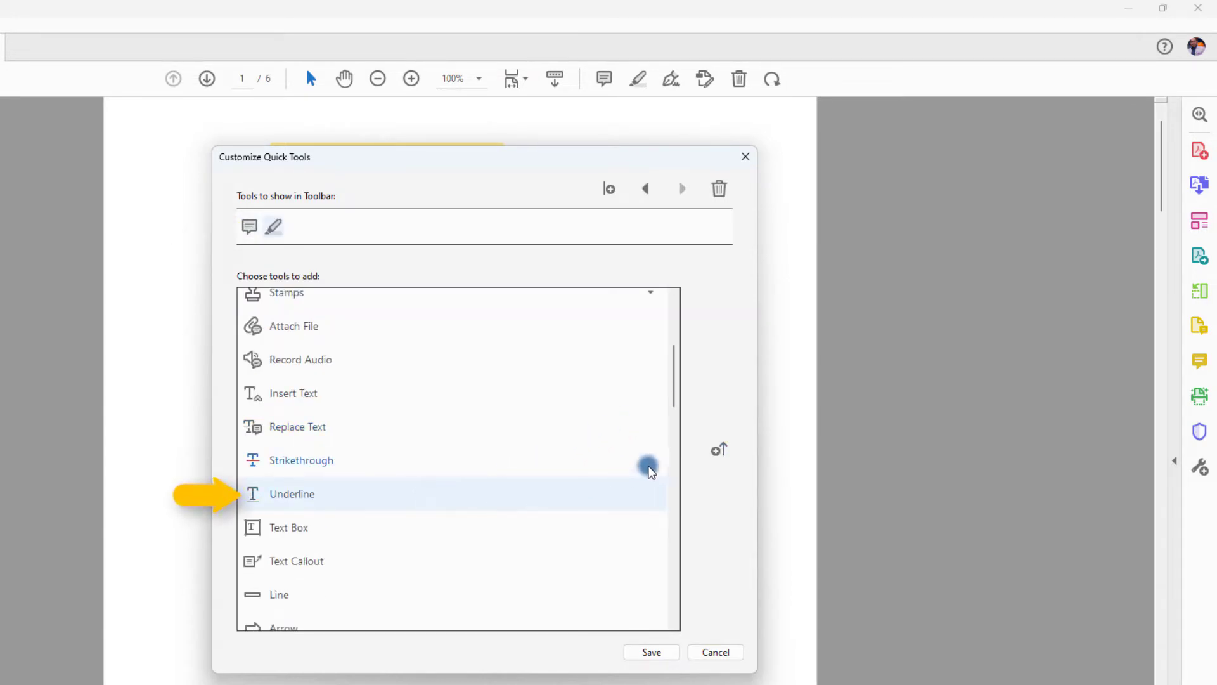
left_click(716, 453)
left_click(715, 458)
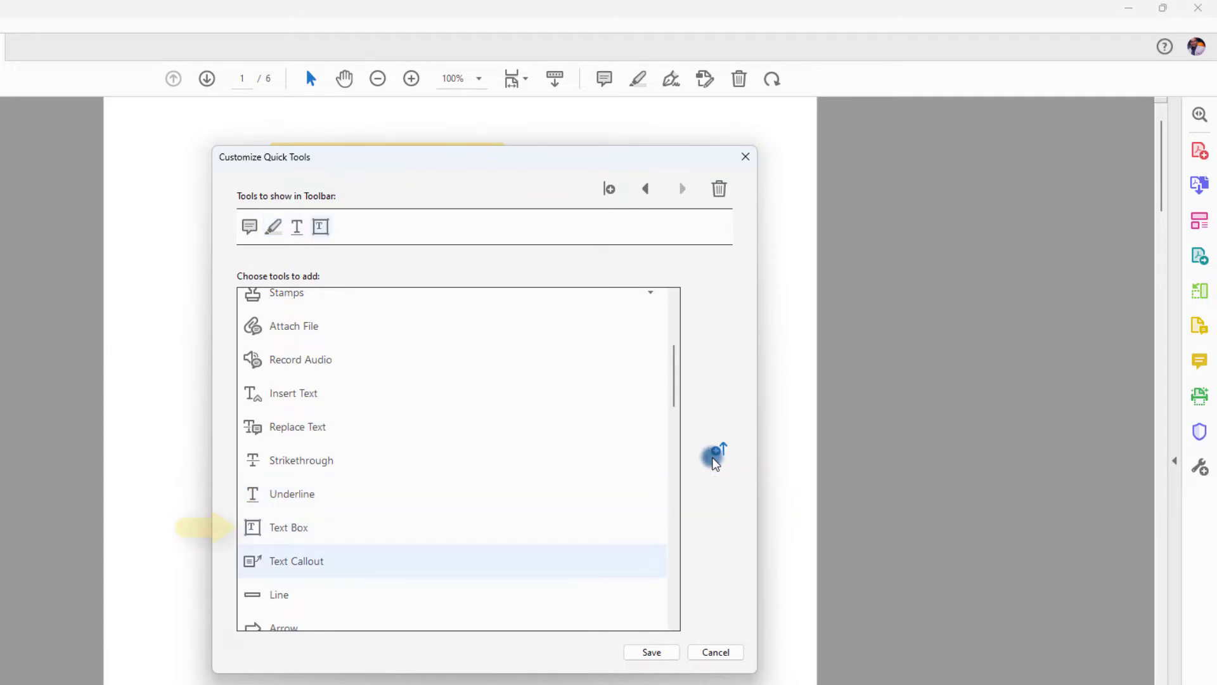
Step: Add Oval, Rectangle, Change color and the selected-text properties tool to the Quick Tools, and save the customization
scroll(578, 435, "down", 3)
left_click(477, 512)
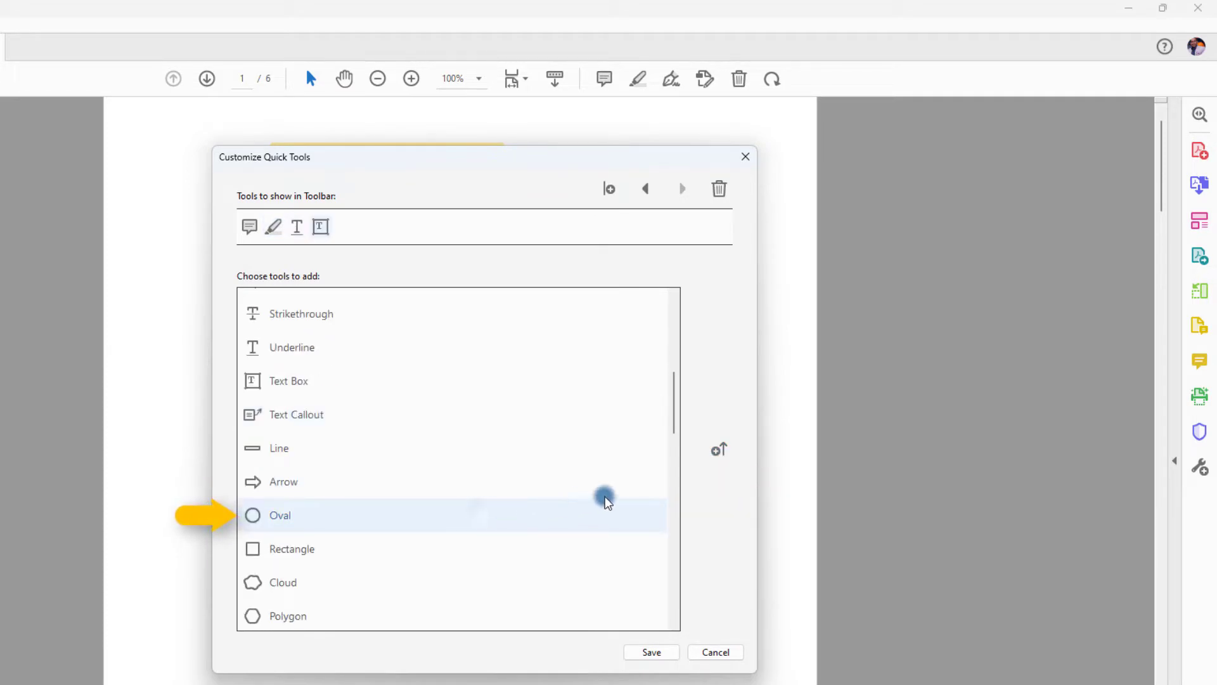
left_click(720, 454)
left_click(720, 455)
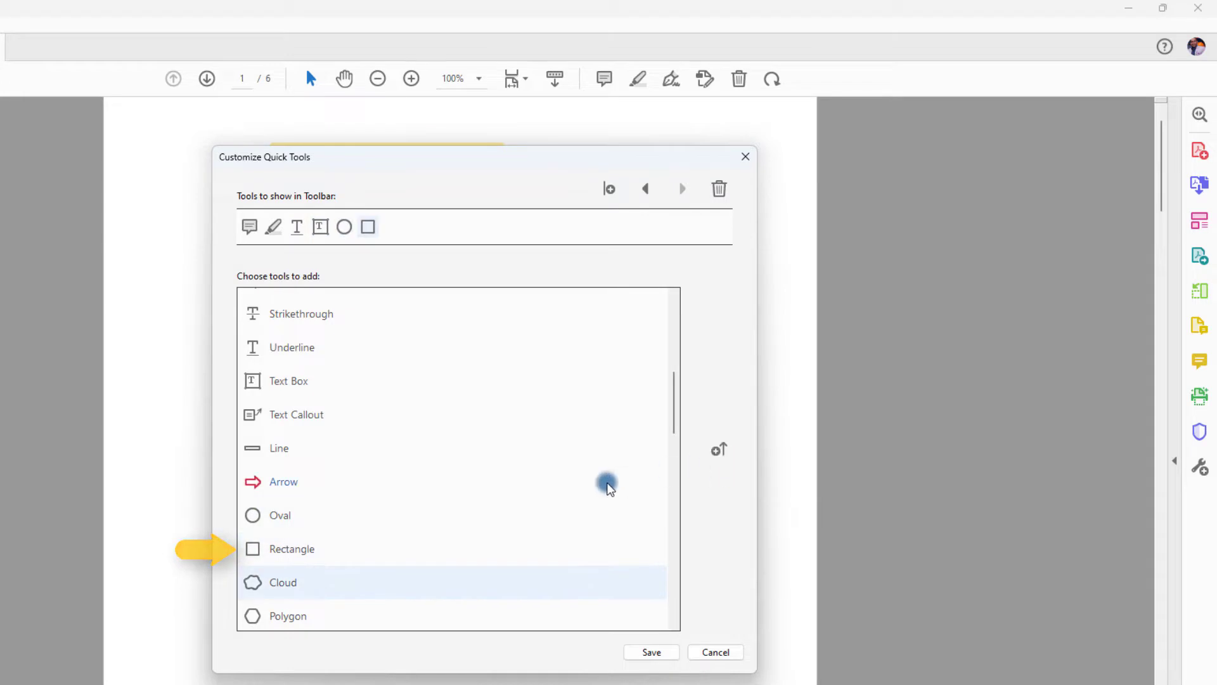
scroll(570, 488, "down", 3)
left_click(381, 563)
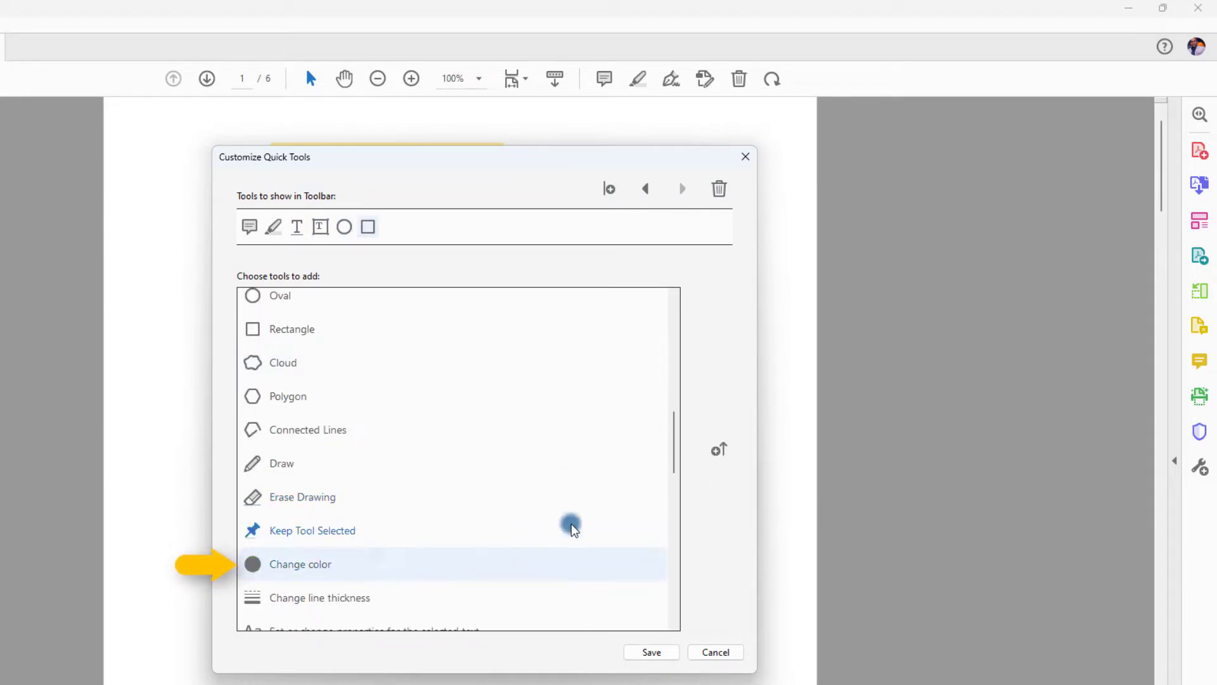
left_click(719, 451)
scroll(660, 453, "down", 1)
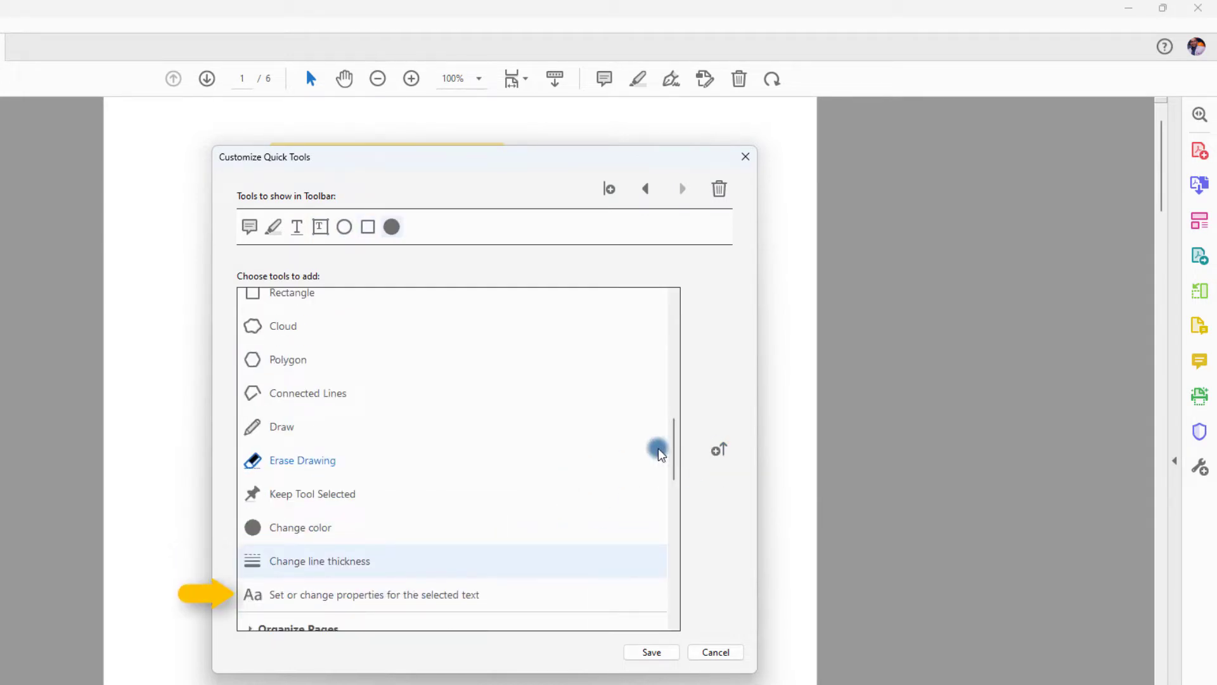
left_click(511, 591)
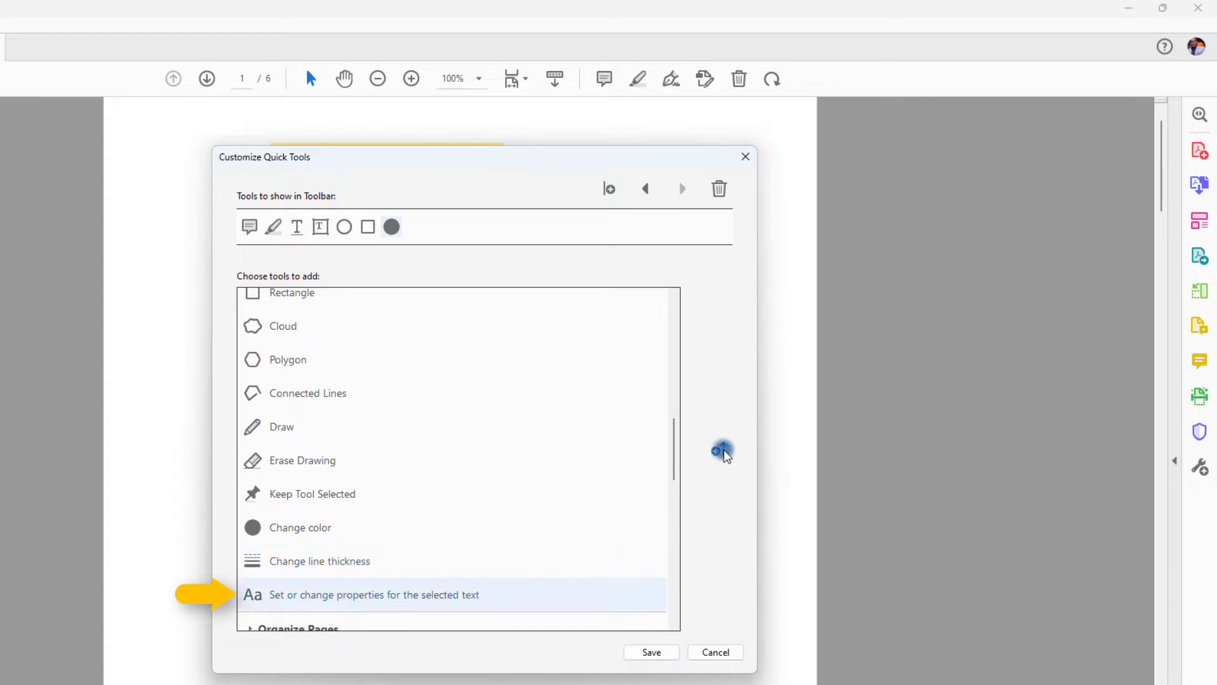
left_click(720, 451)
left_click(646, 650)
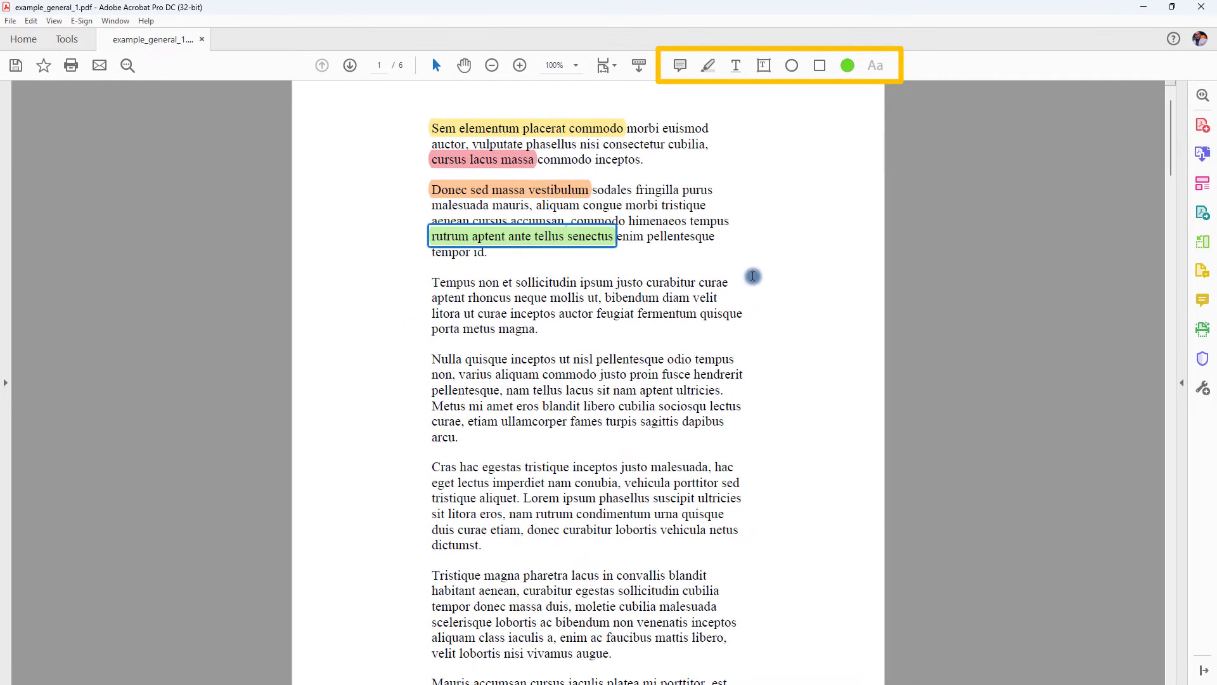
Step: Highlight "Tempus non et sollicitudin ipsum" in light blue and "Nulla quisque inceptos ut nisl" in yellow
left_click(710, 66)
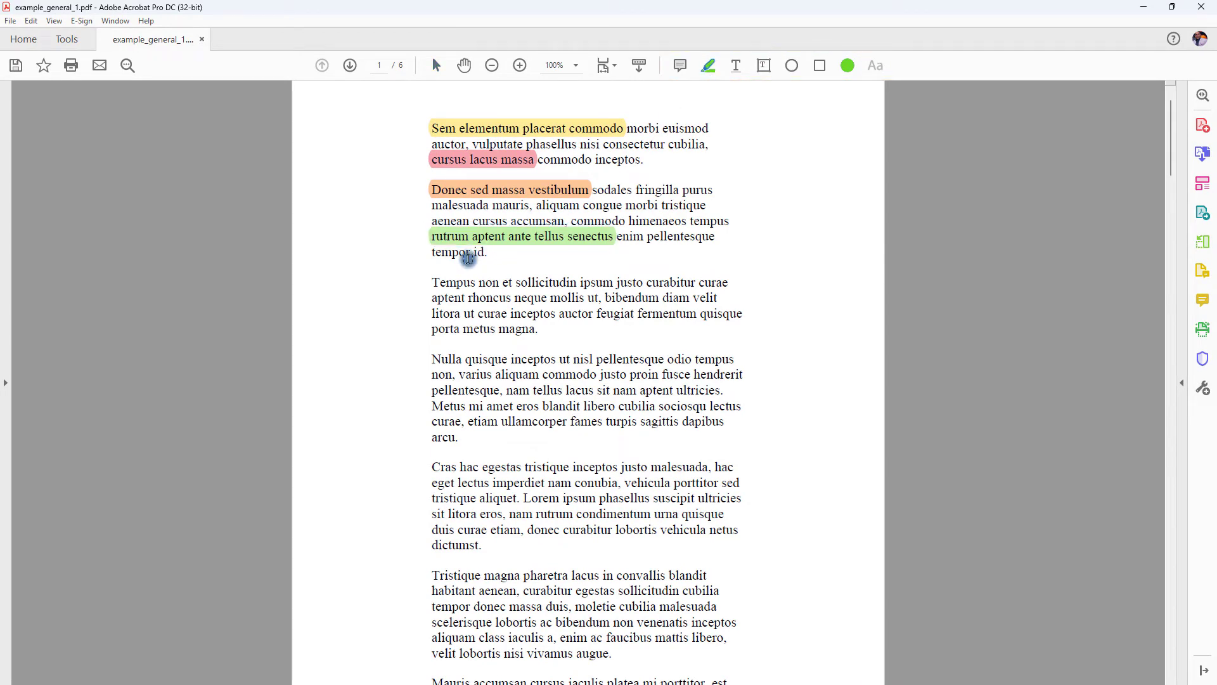
left_click_drag(433, 282, 594, 284)
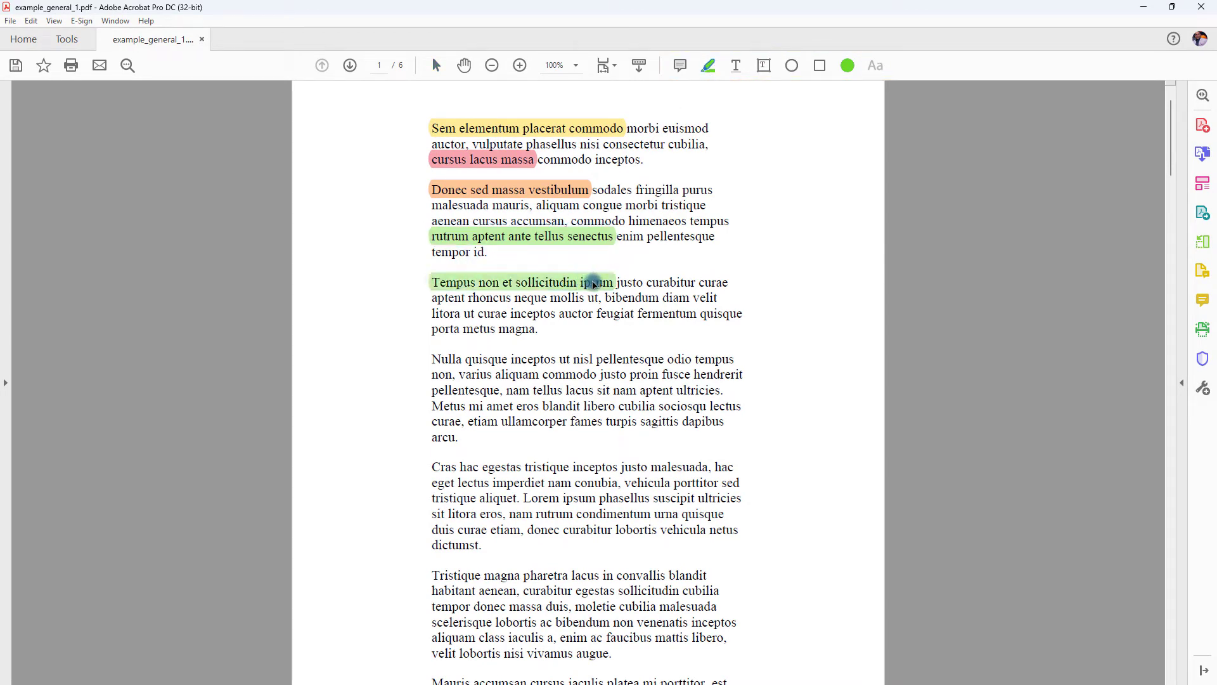
left_click(847, 66)
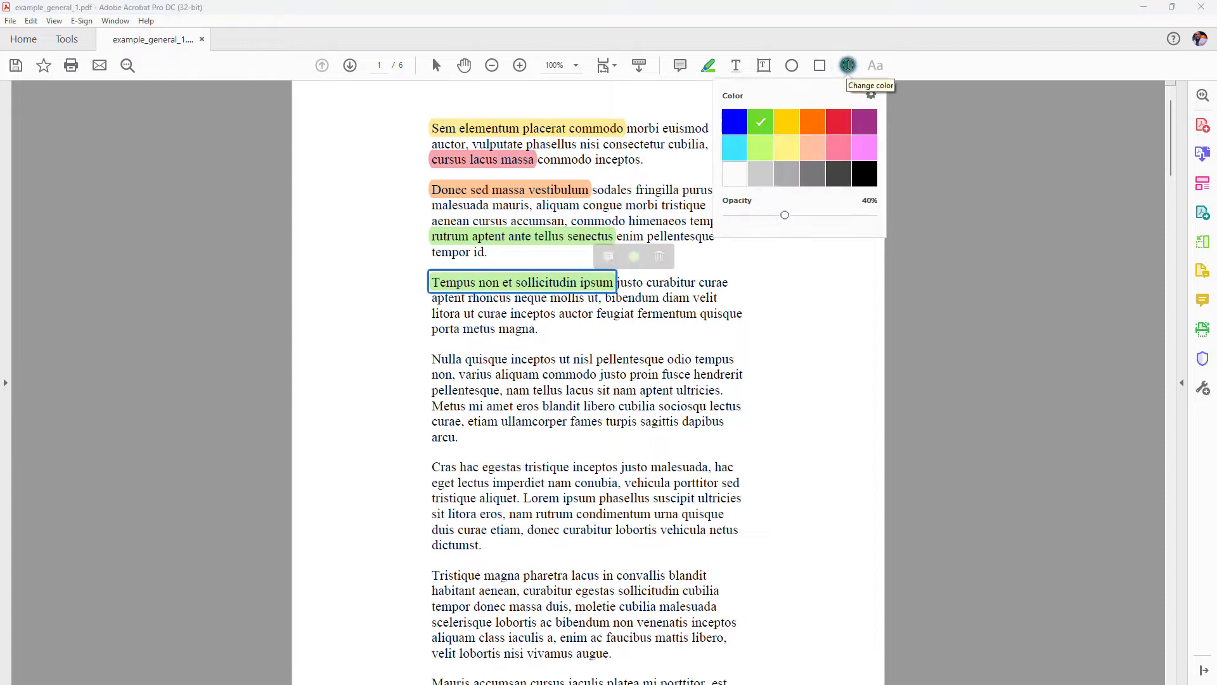
left_click(735, 145)
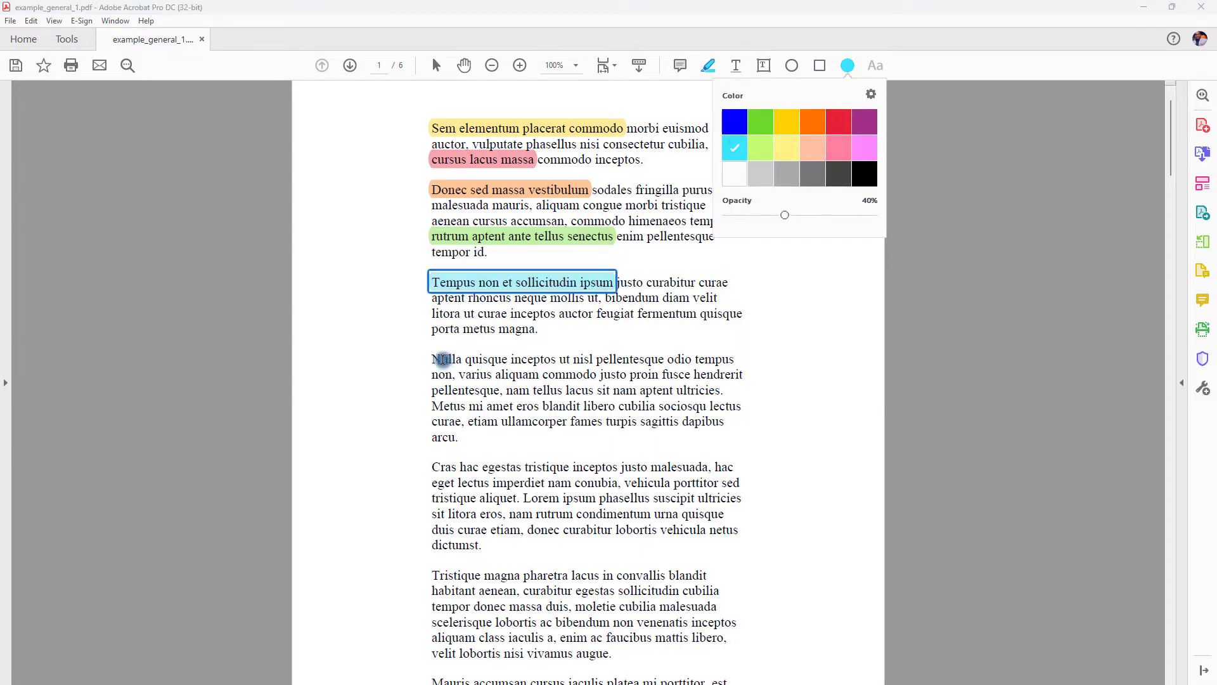
left_click_drag(443, 359, 593, 359)
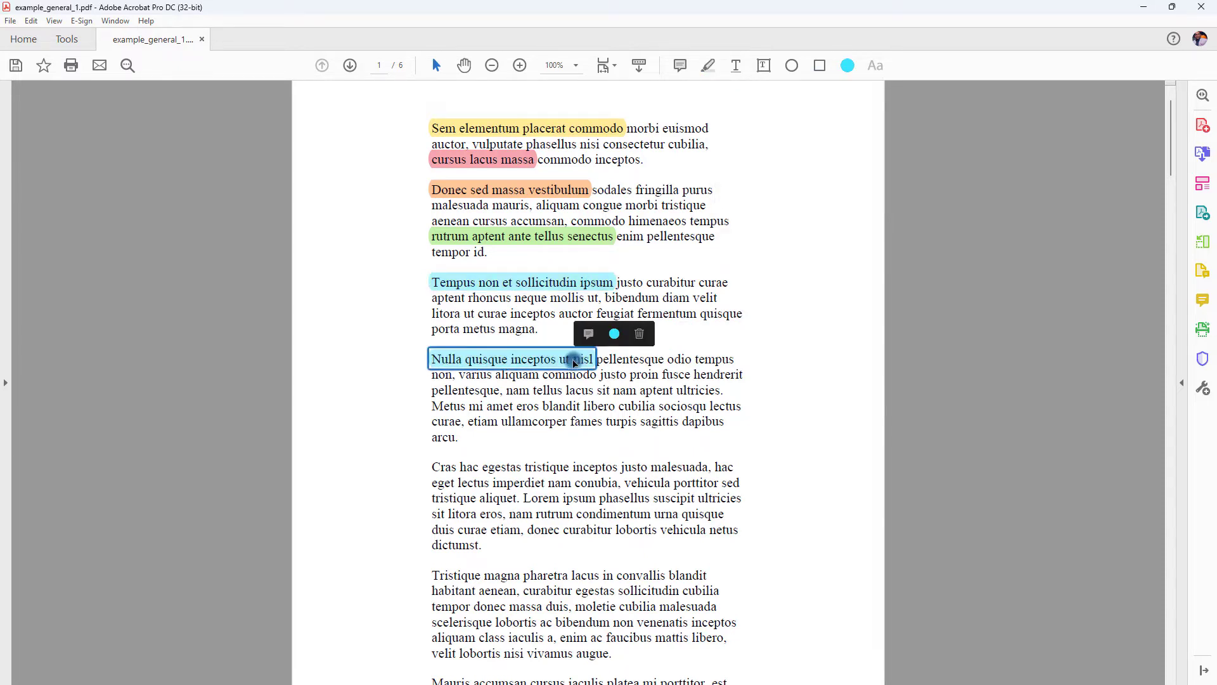
left_click(614, 333)
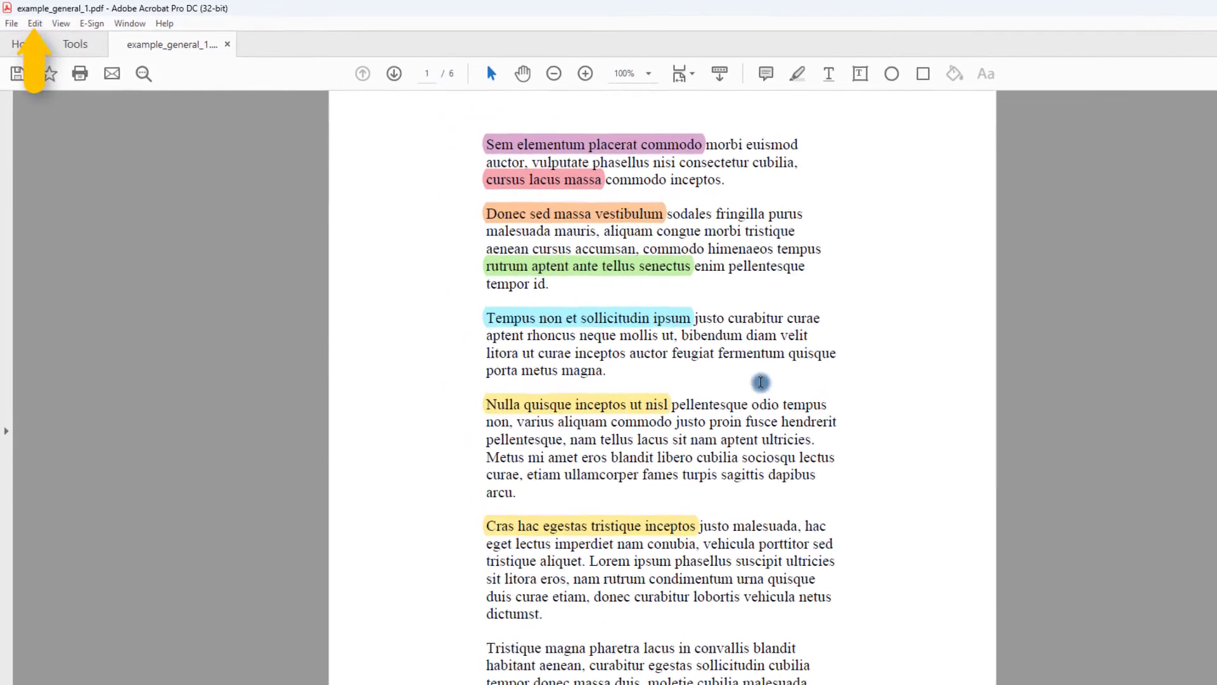
Step: Enable single-key accelerators for accessing tools in the General preferences and save the change
left_click(37, 25)
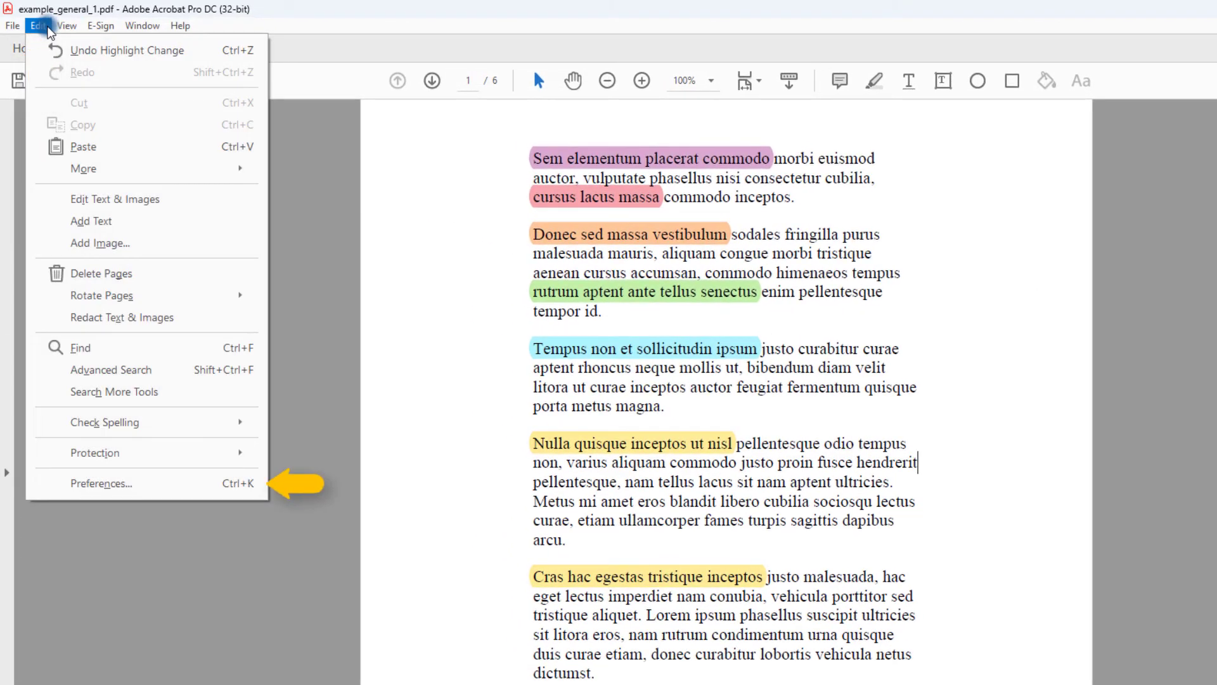
left_click(117, 483)
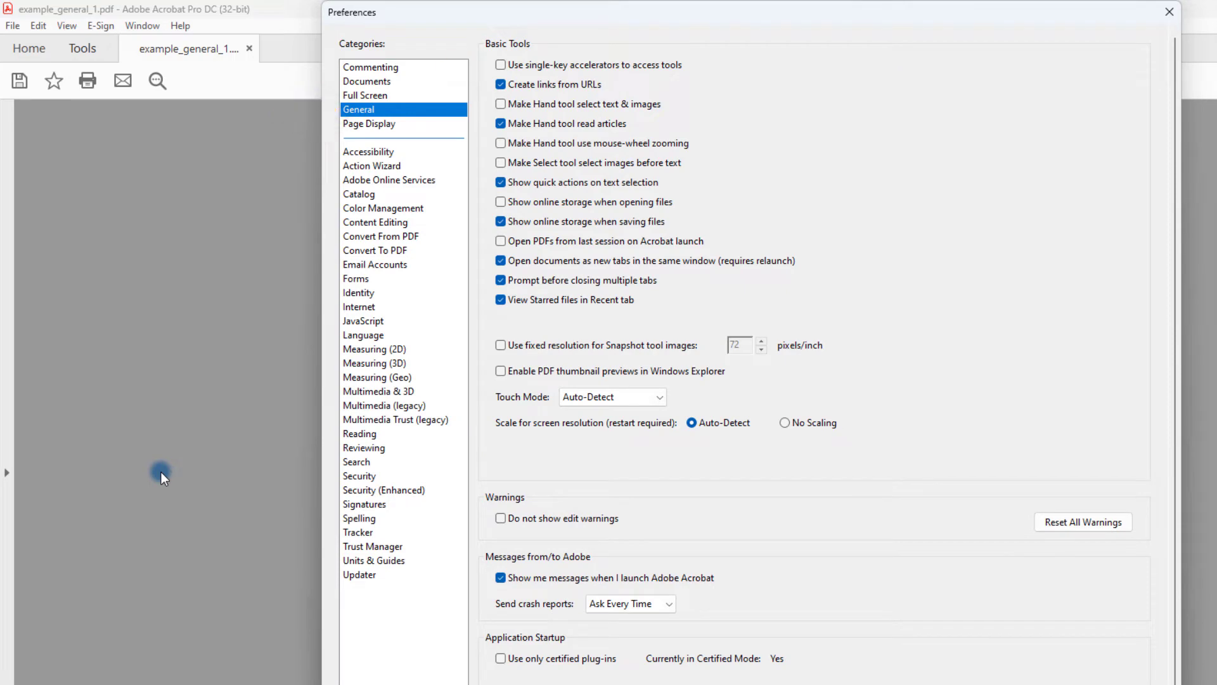
left_click(500, 65)
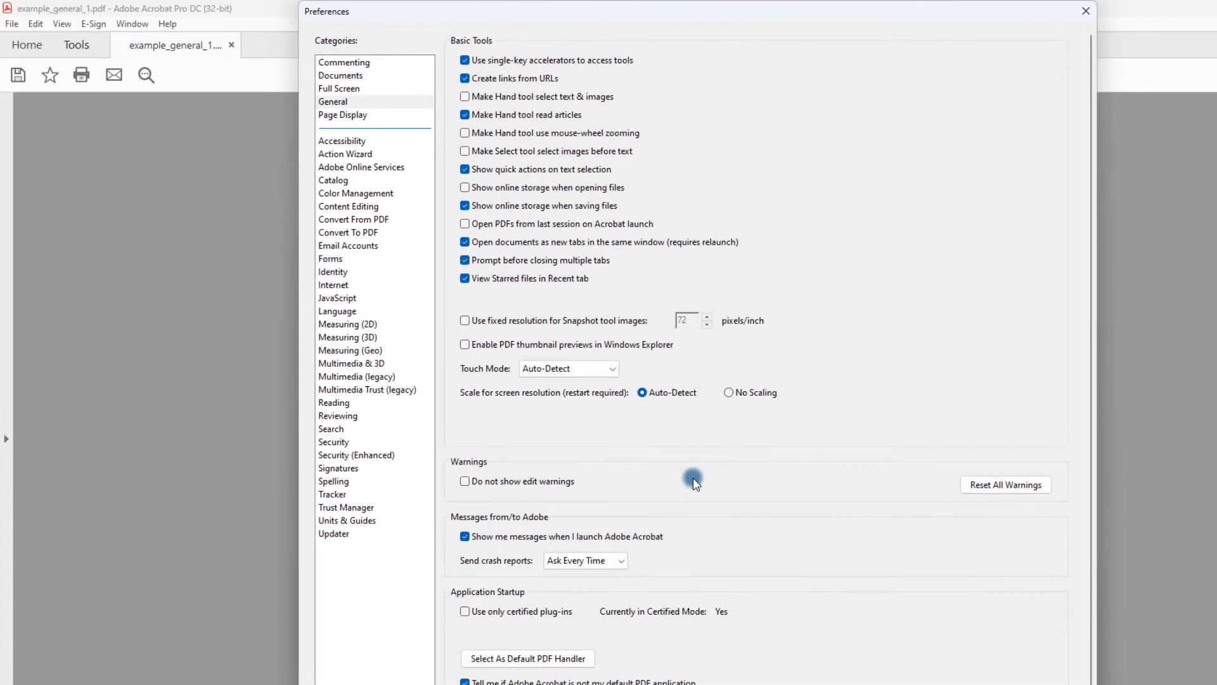
left_click(810, 660)
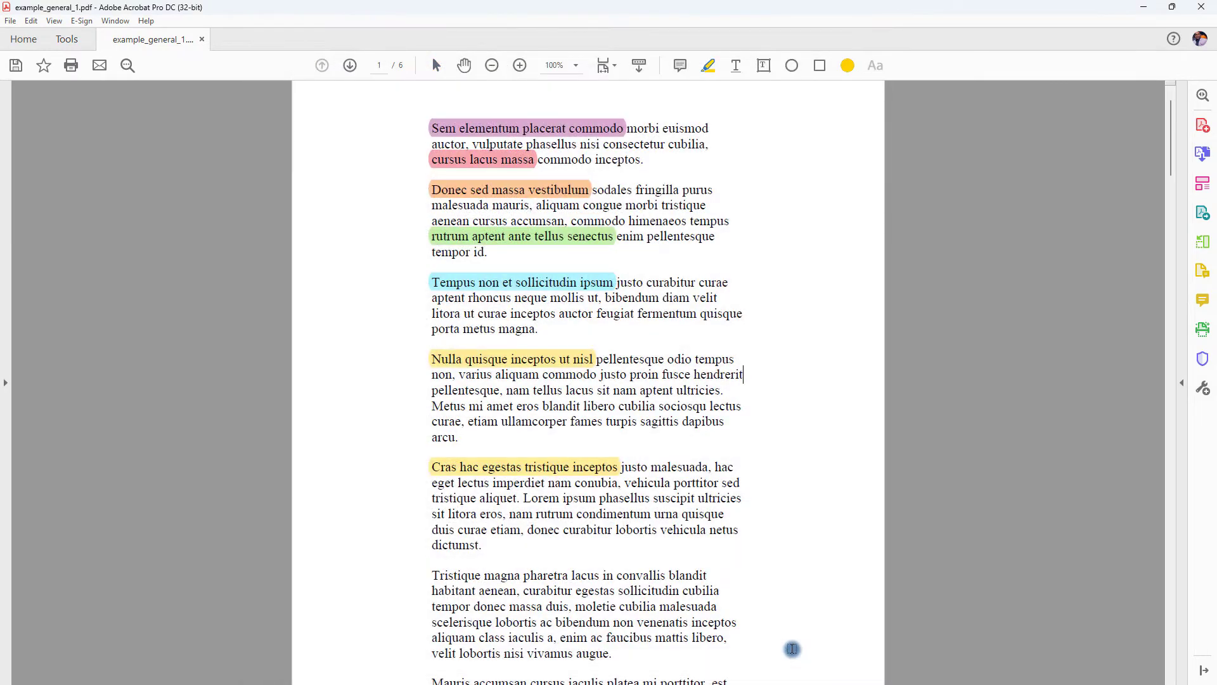
Step: Highlight "Lorem ipsum phasellus suscipit" in the fifth paragraph and change the highlight's color to green
key("u")
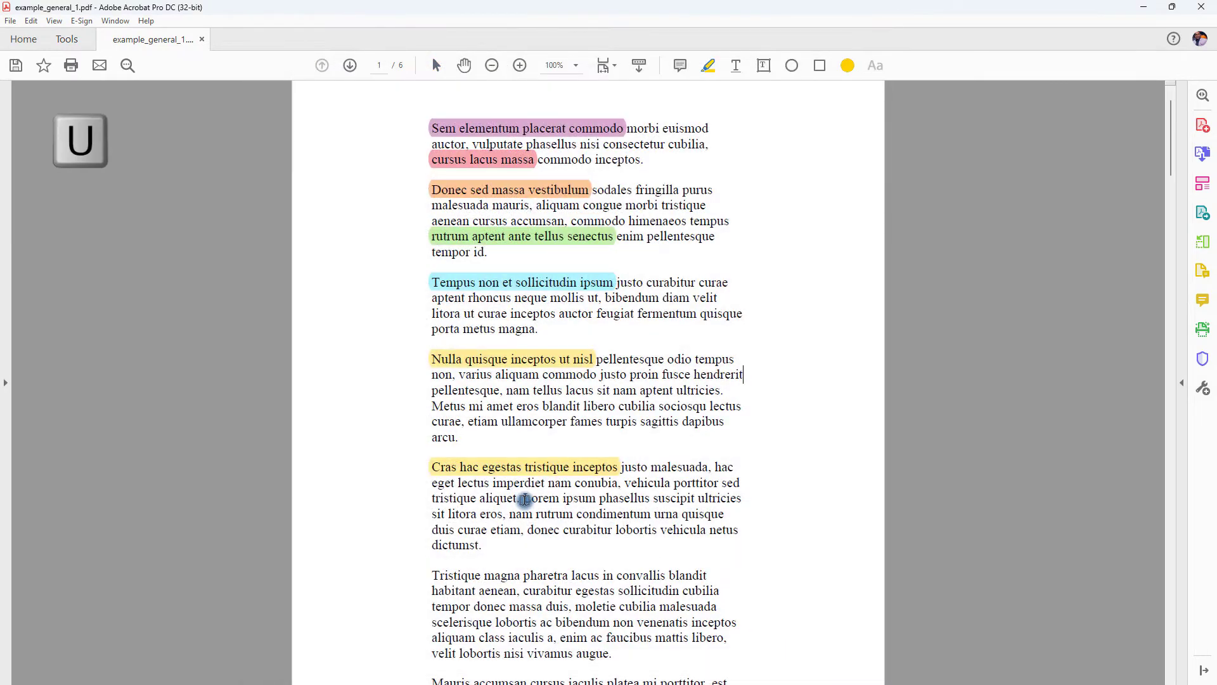
left_click_drag(523, 499, 666, 499)
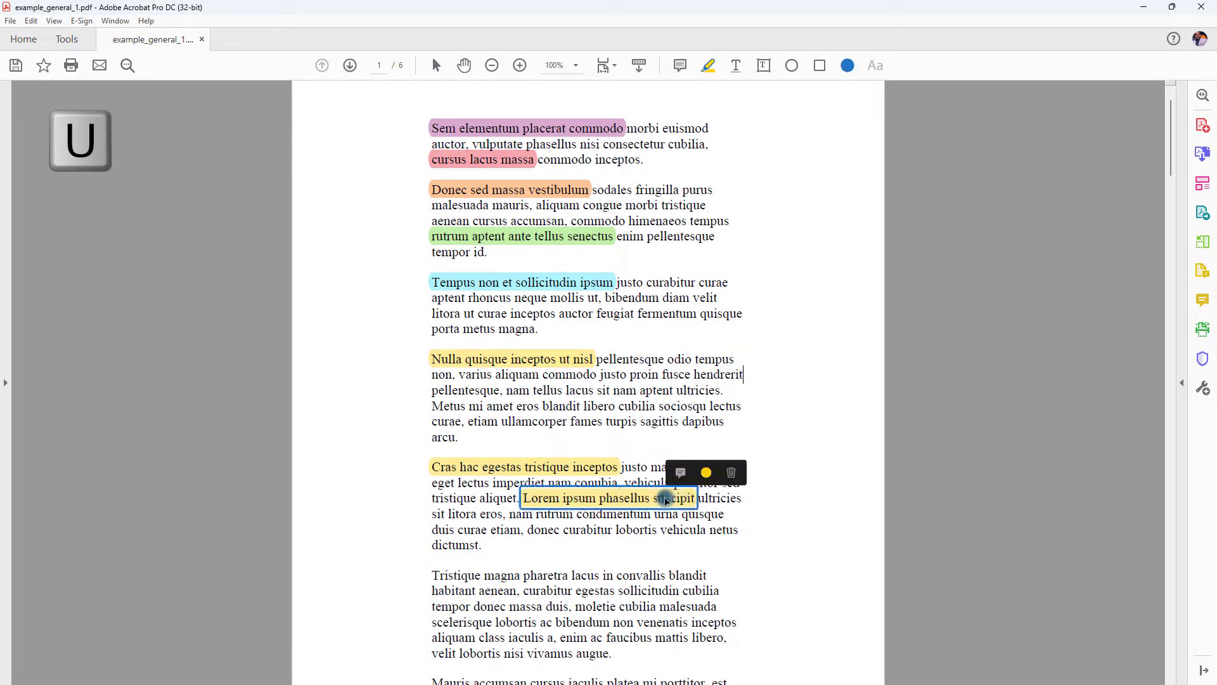
left_click(705, 473)
left_click(759, 421)
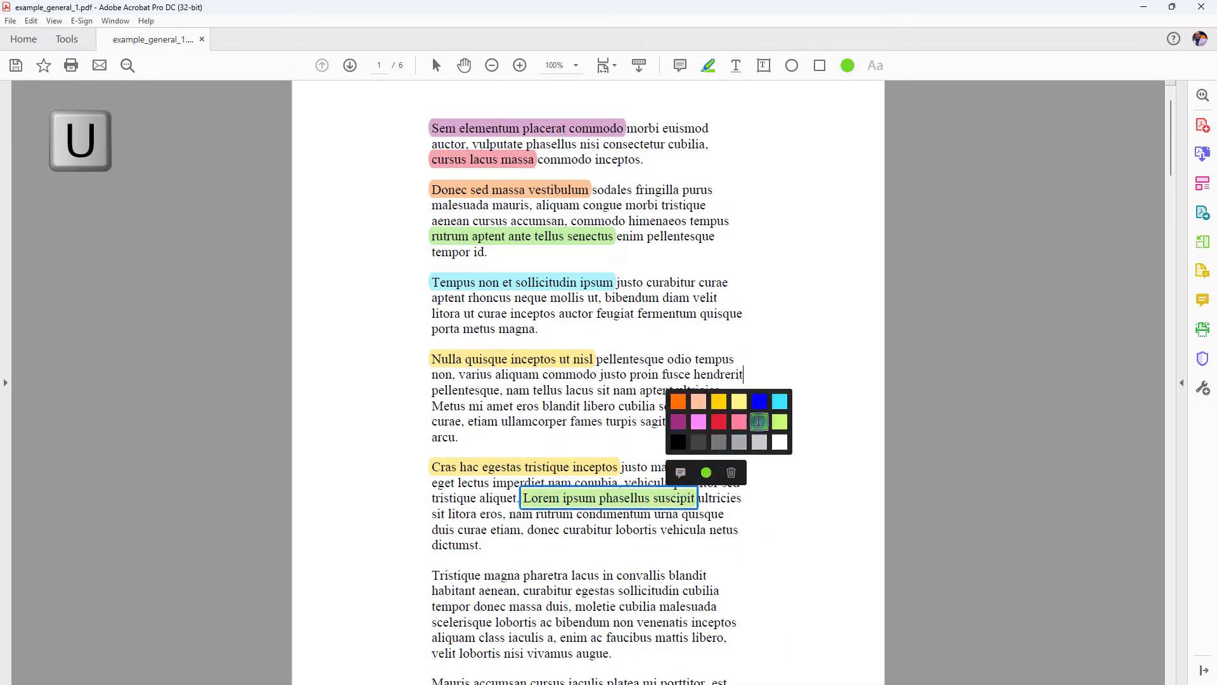
Step: Add yellow, red and green sticky notes over the second, fourth and sixth paragraphs of page 1
key("s")
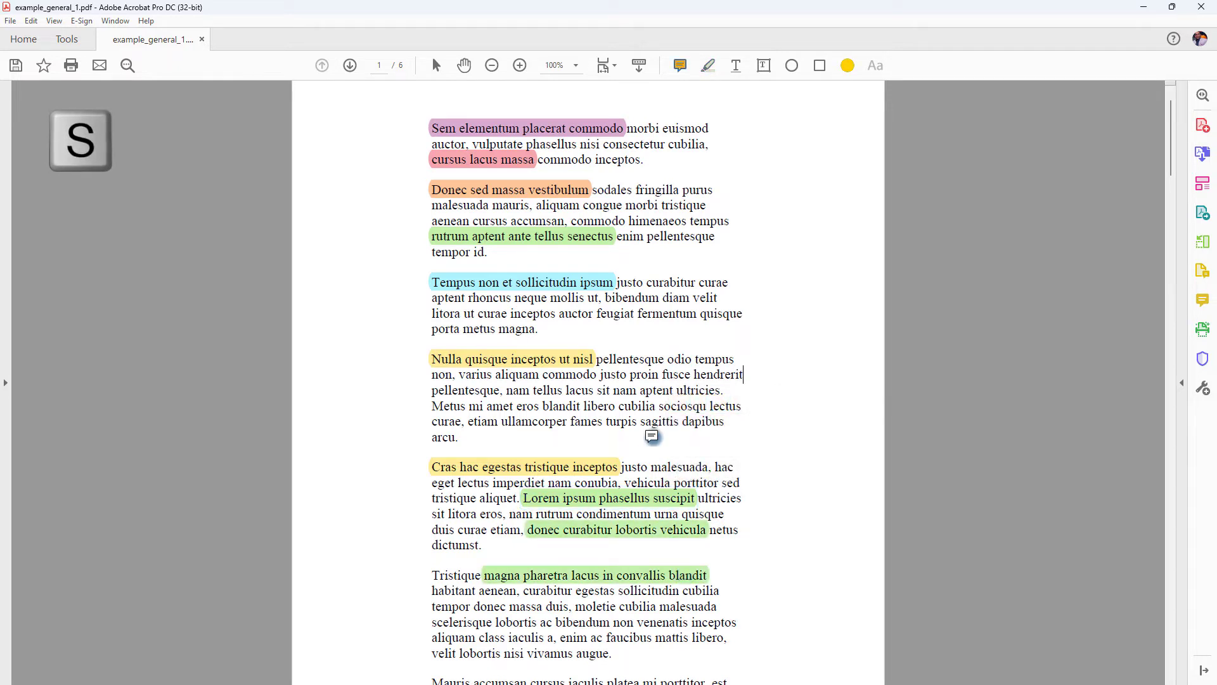
left_click(646, 221)
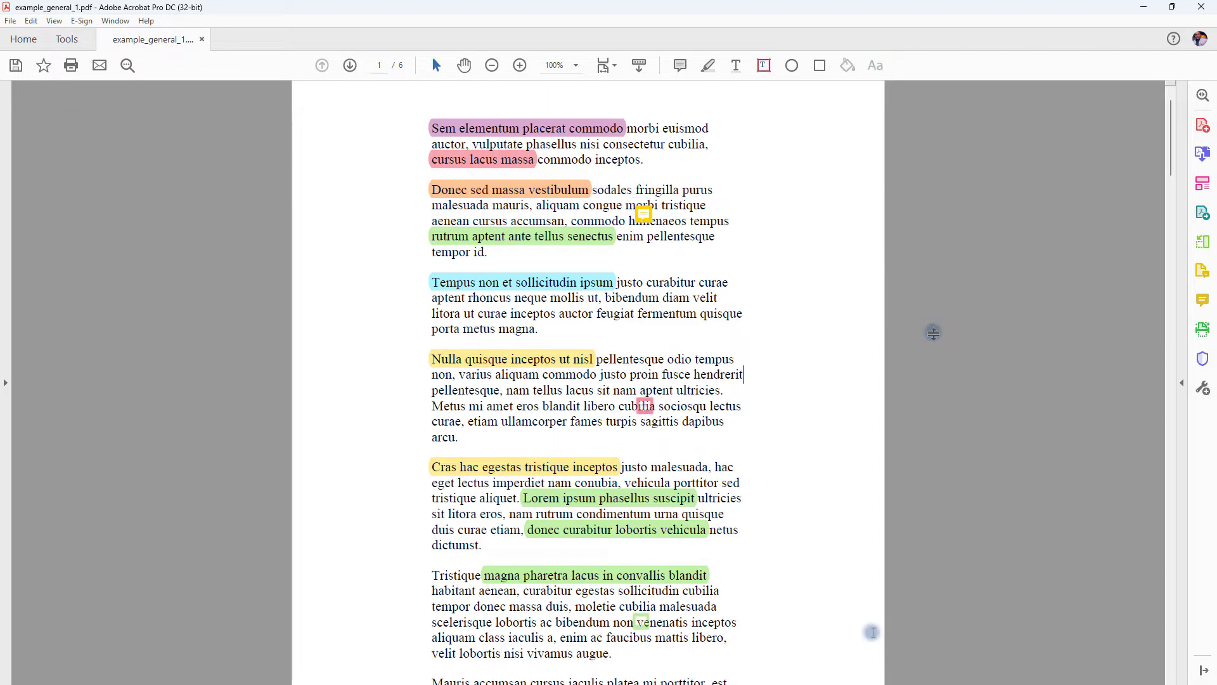
Step: Add two red-bordered text boxes near the end of page 1, reading "Textbox with black text" in black and "Textbox with blue text" in blue
scroll(871, 631, "down", 3)
key("x")
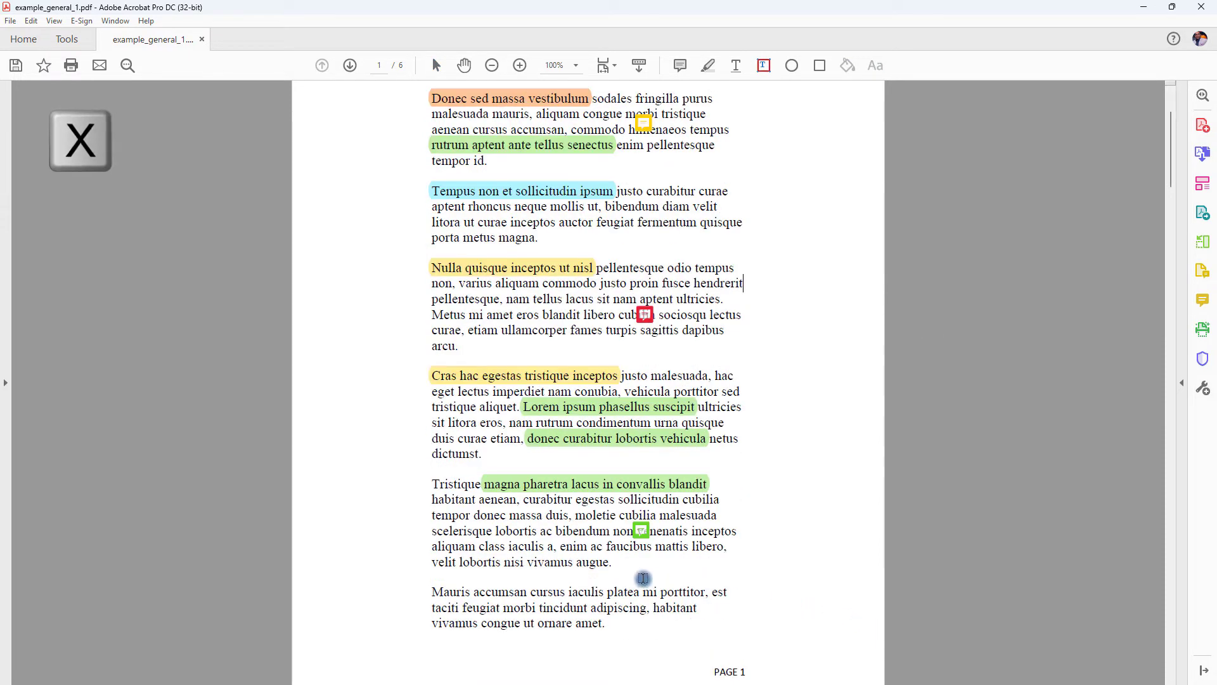
left_click(436, 585)
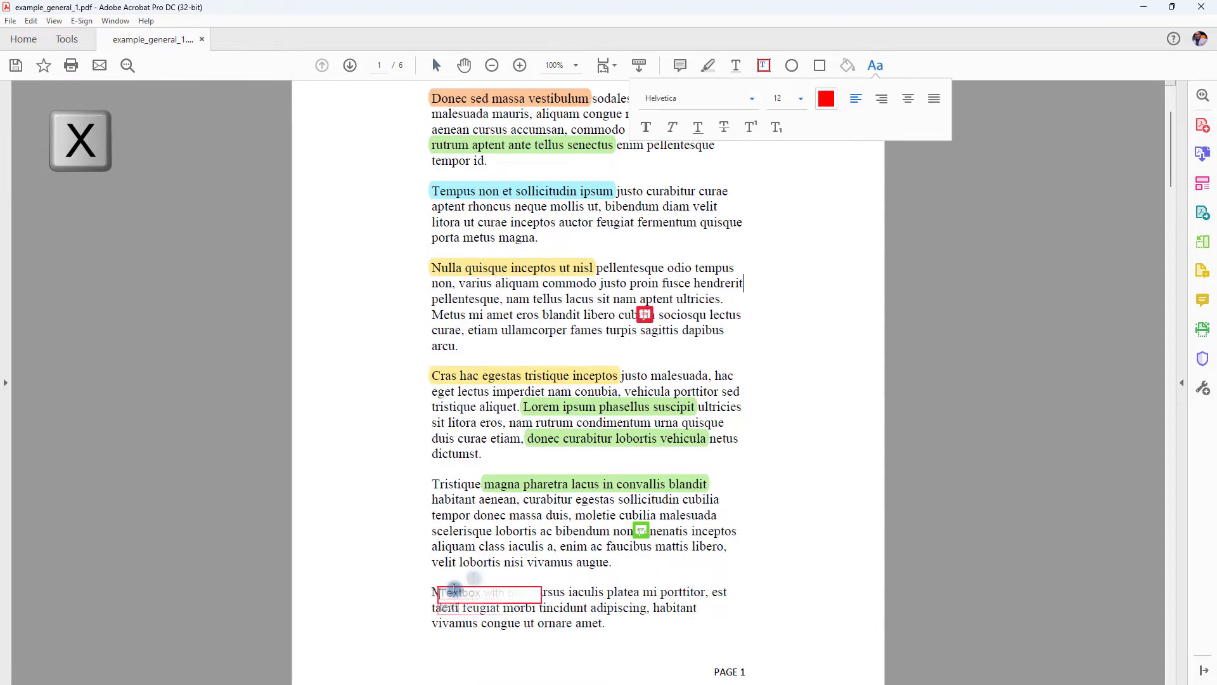
type("Textbox with black text")
left_click(754, 614)
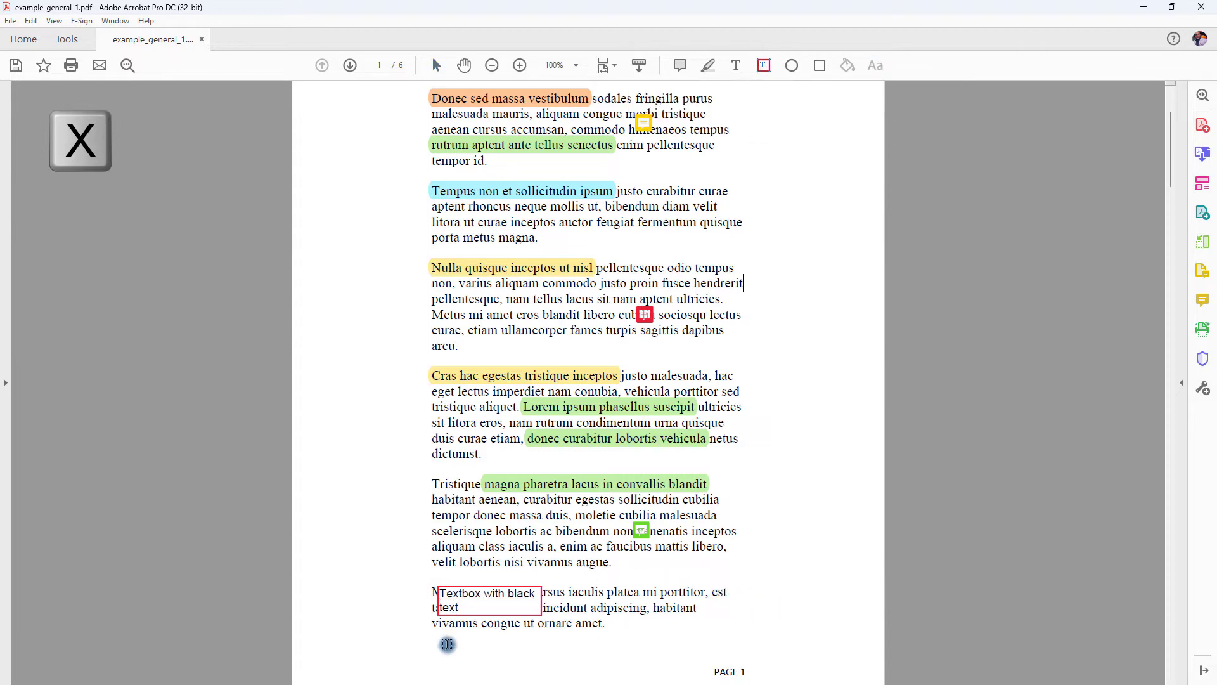
type("Textbox with blue text")
left_click(723, 642)
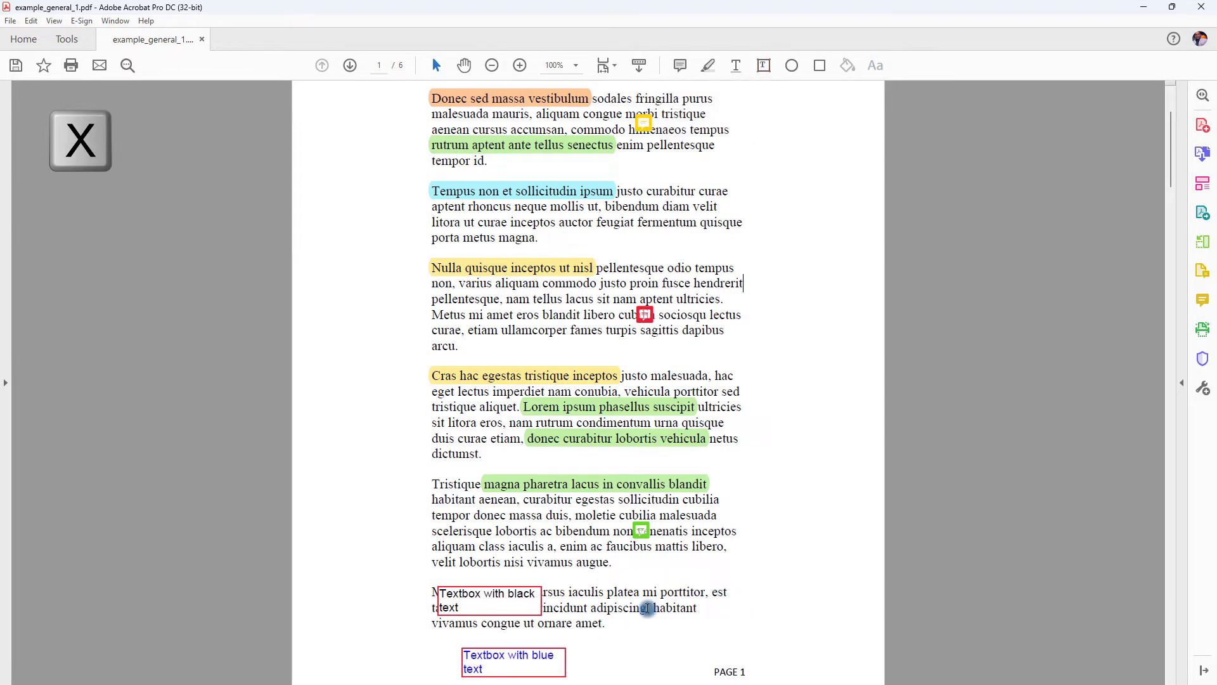
Step: Move the black text box just above the last paragraph and the blue one into the margin beside the third paragraph
left_click_drag(531, 597, 508, 580)
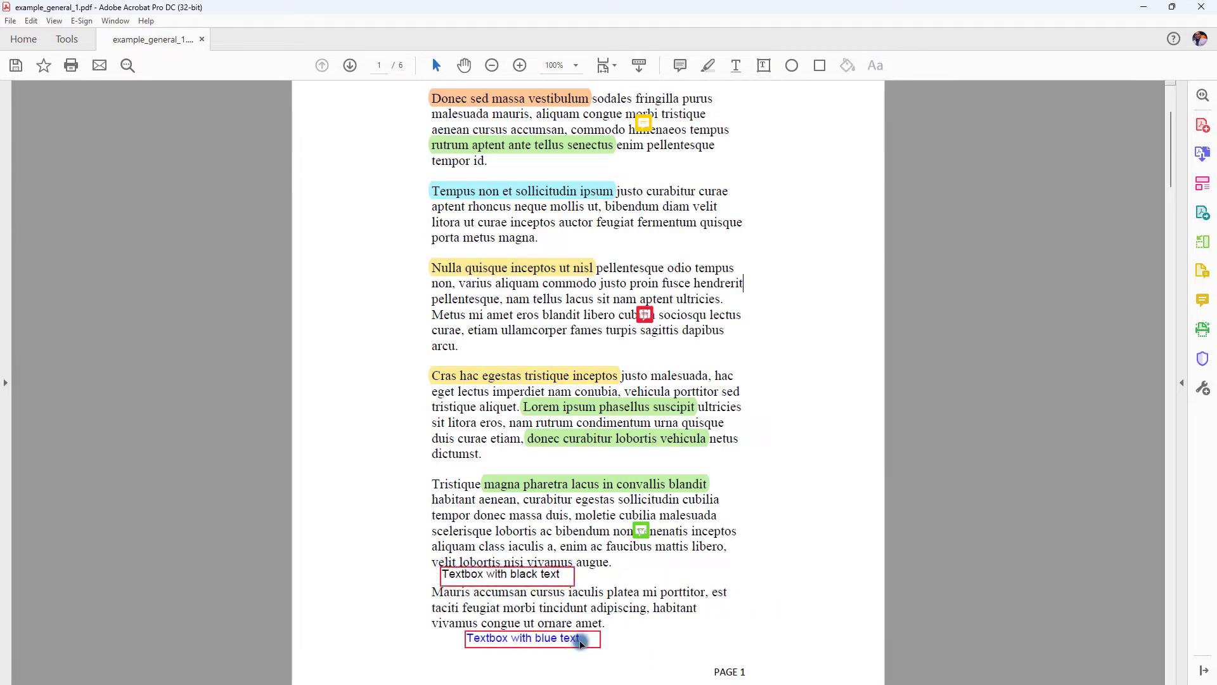
left_click_drag(577, 642, 412, 244)
Step: Draw a red rectangle around the leaf photo on page 2 and narrow it to the photo's right-hand third
scroll(826, 570, "down", 10)
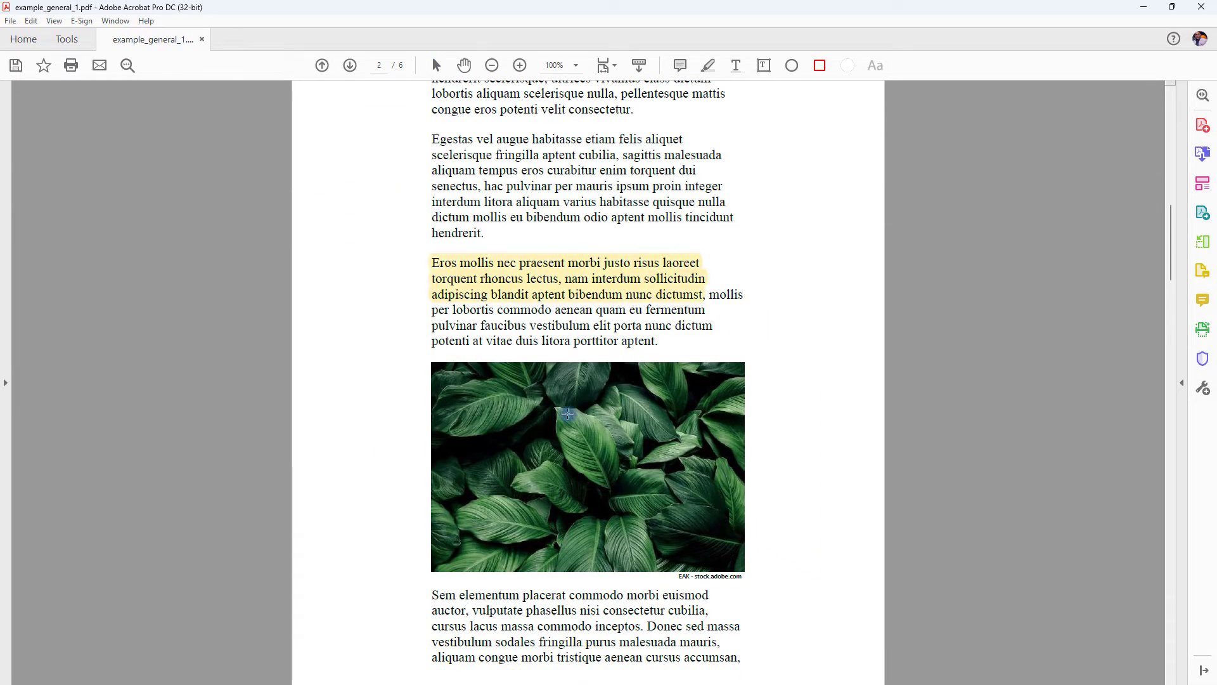
key("shift+d")
key("shift+d")
key("shift+d")
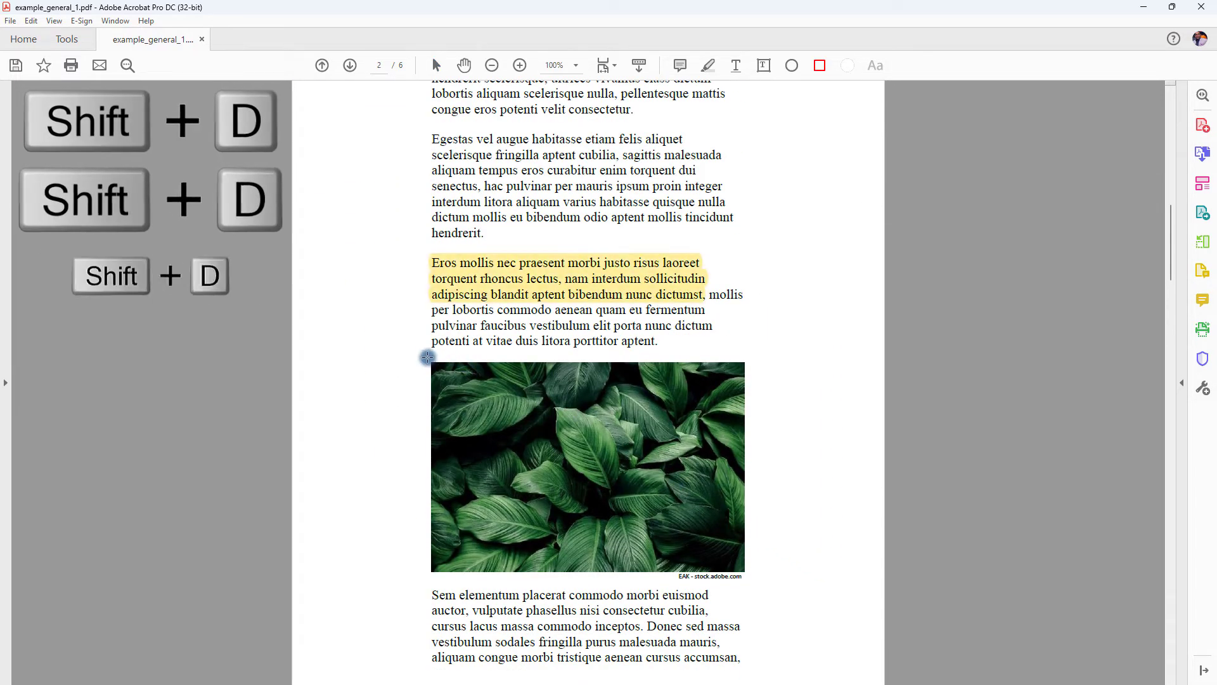
left_click_drag(429, 360, 747, 580)
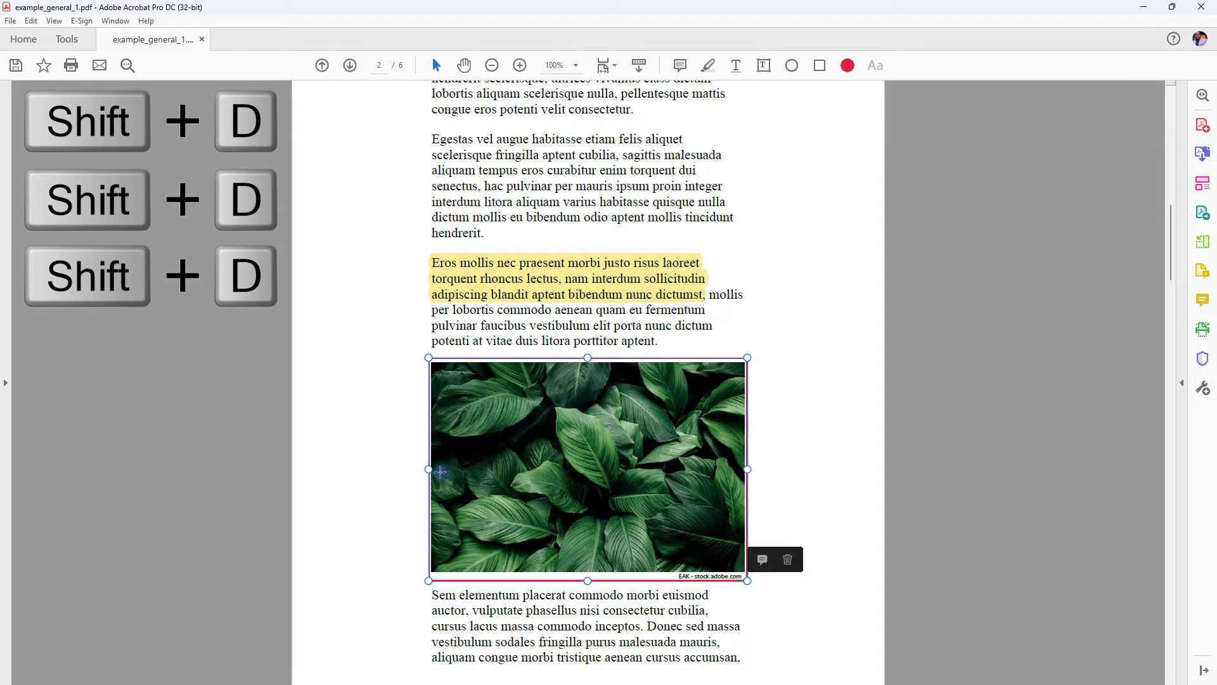
left_click_drag(428, 469, 632, 500)
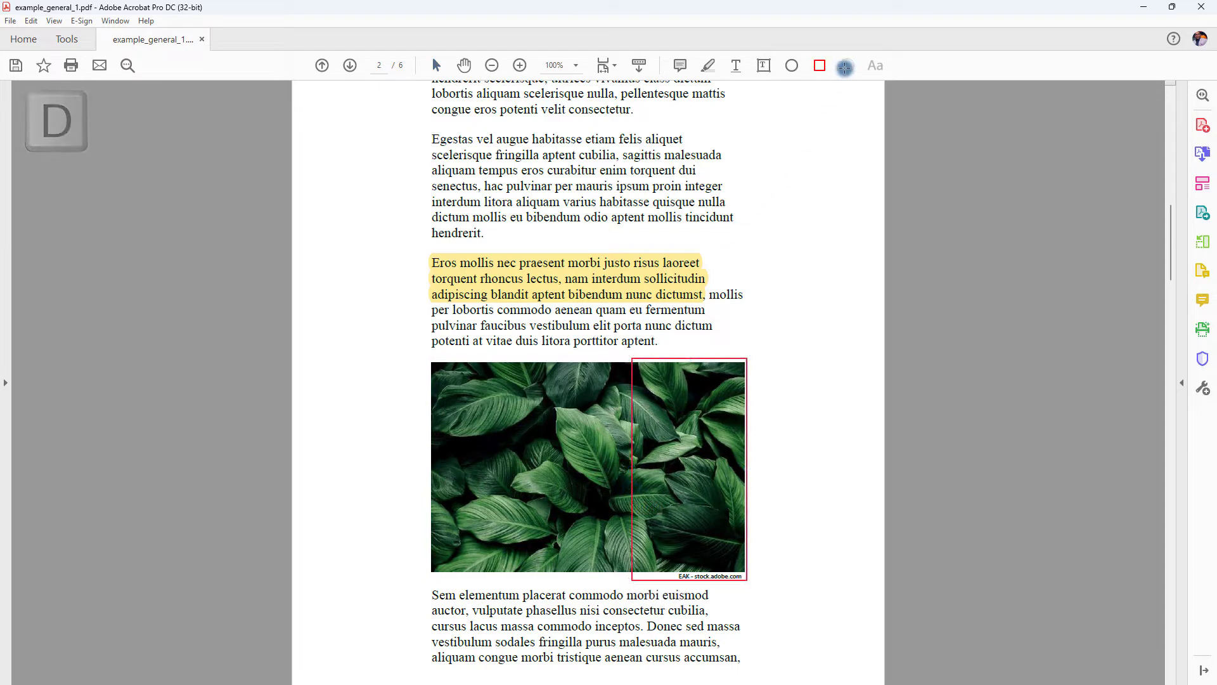
Step: Set the rectangle border color to blue and draw a rectangle around the beginning of the highlighted lines above the photo
left_click(844, 67)
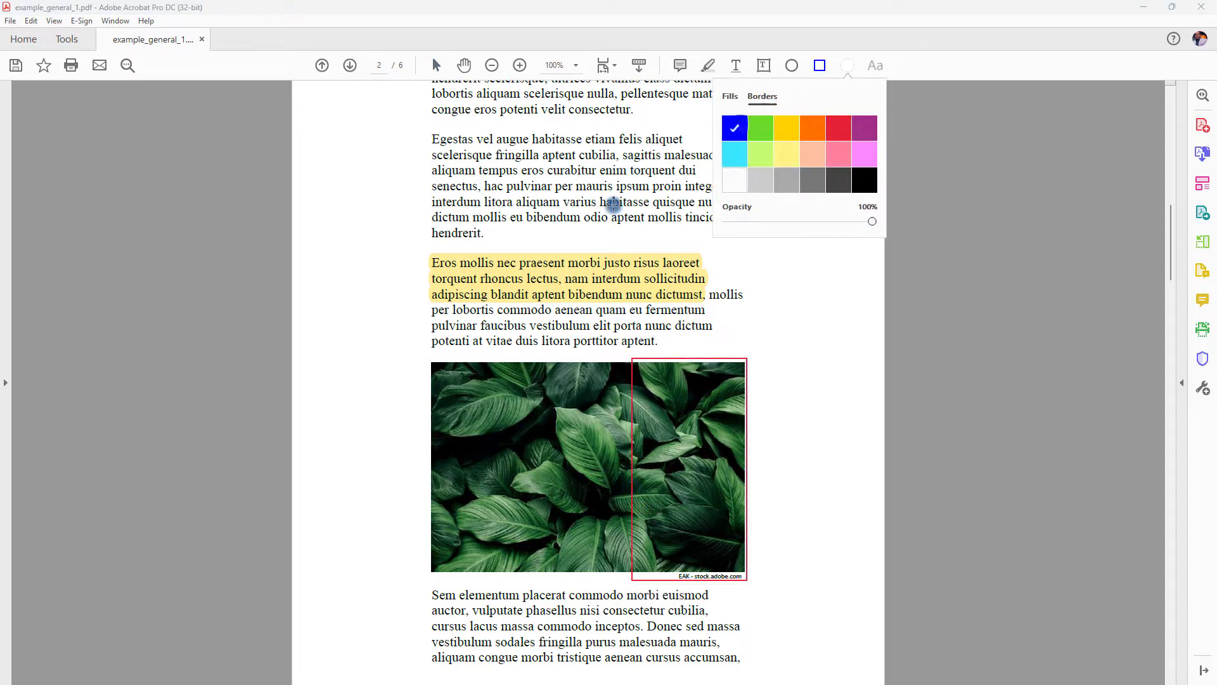
left_click_drag(426, 246, 561, 316)
key("Escape")
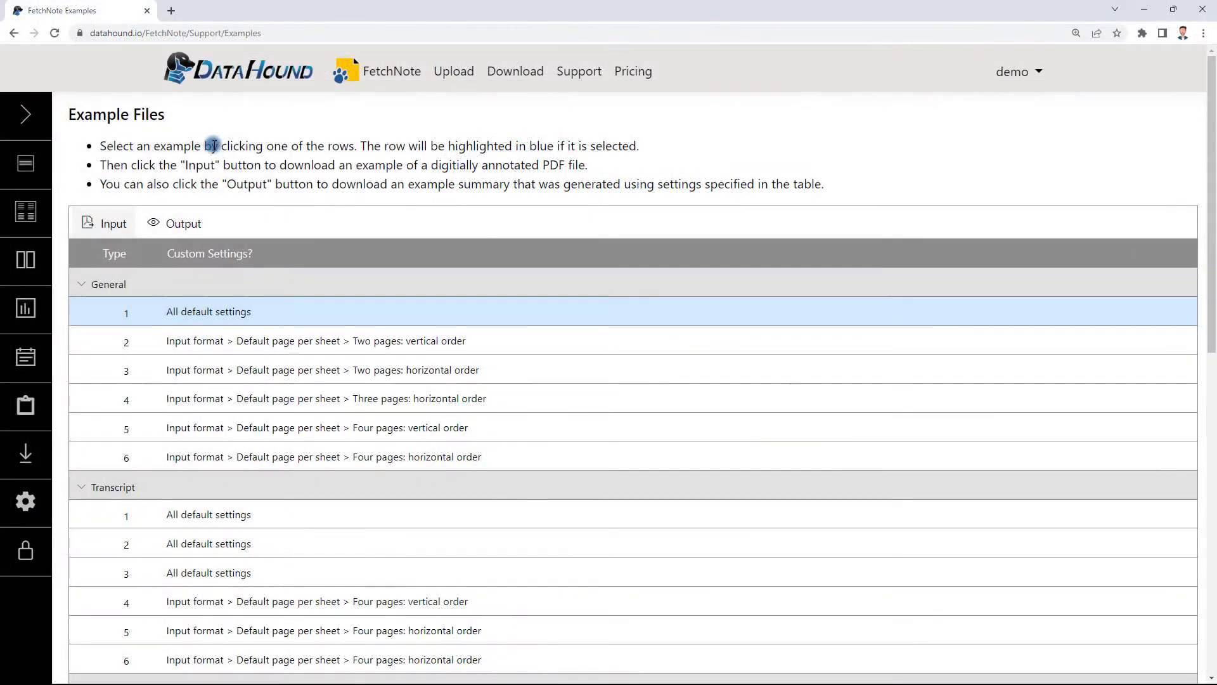
Step: Switch to the FetchNote website in Chrome and upload example_general_1.pdf as a General document
left_click(26, 164)
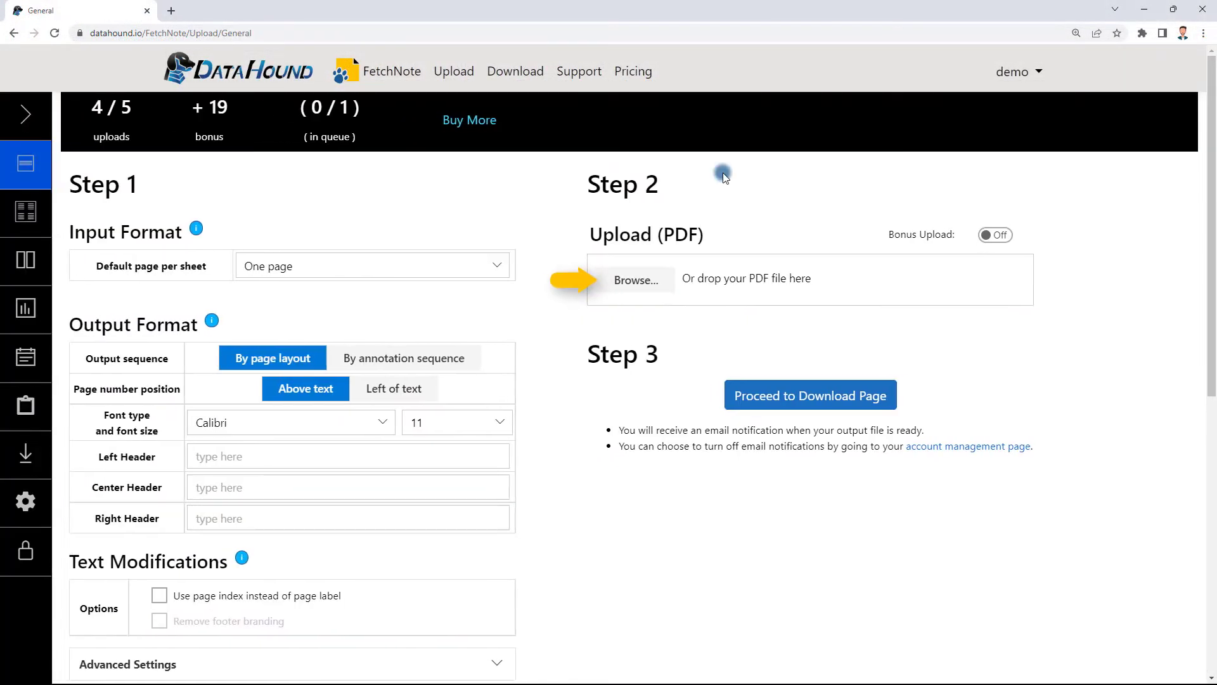
left_click(662, 279)
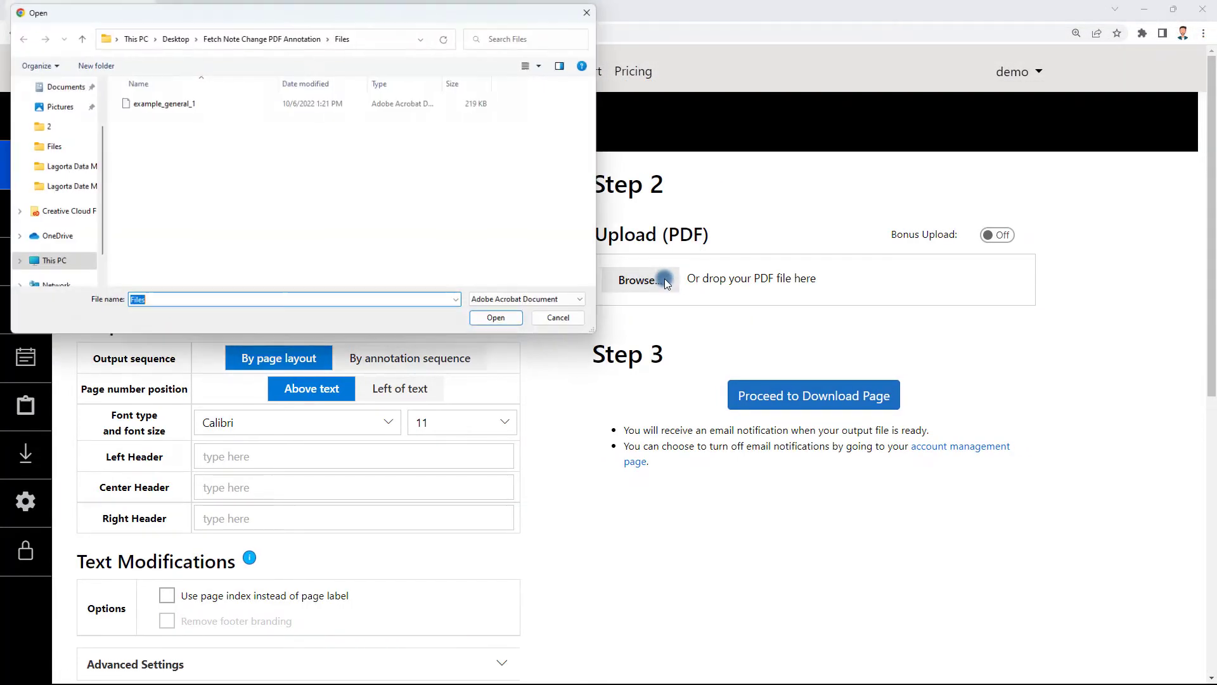
double_click(253, 101)
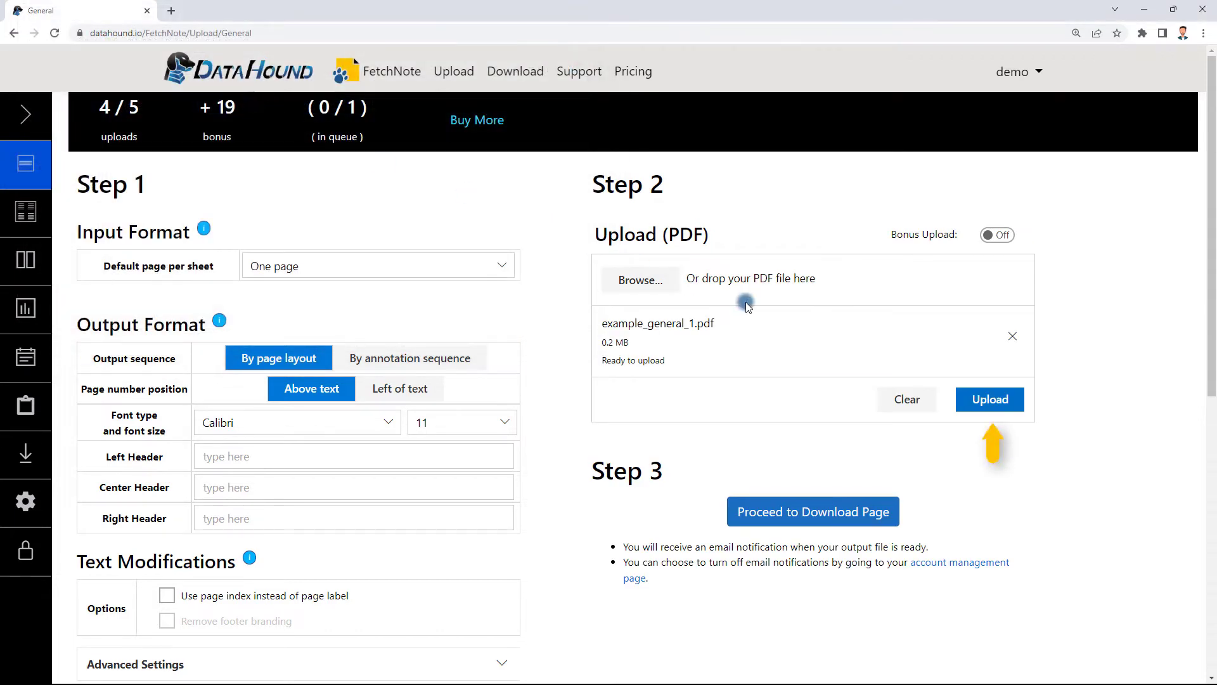
left_click(972, 399)
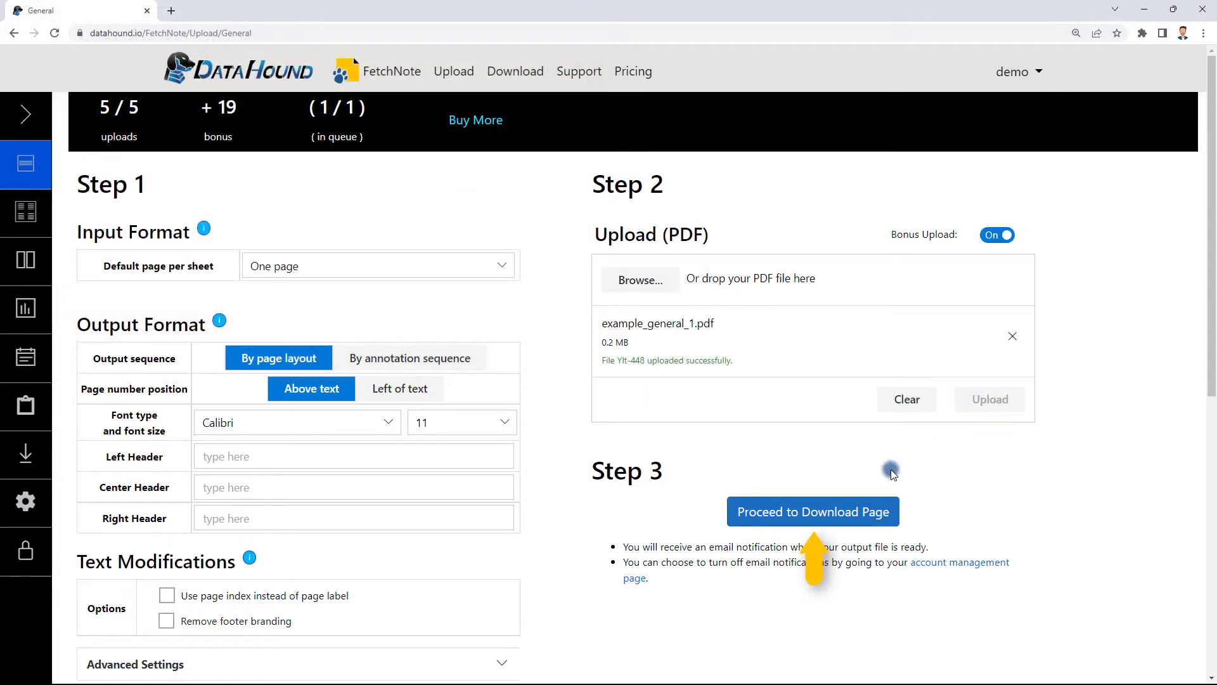
Step: Proceed to the download page, preview the output for example_general_1.pdf and compare it with the annotated PDF
left_click(820, 520)
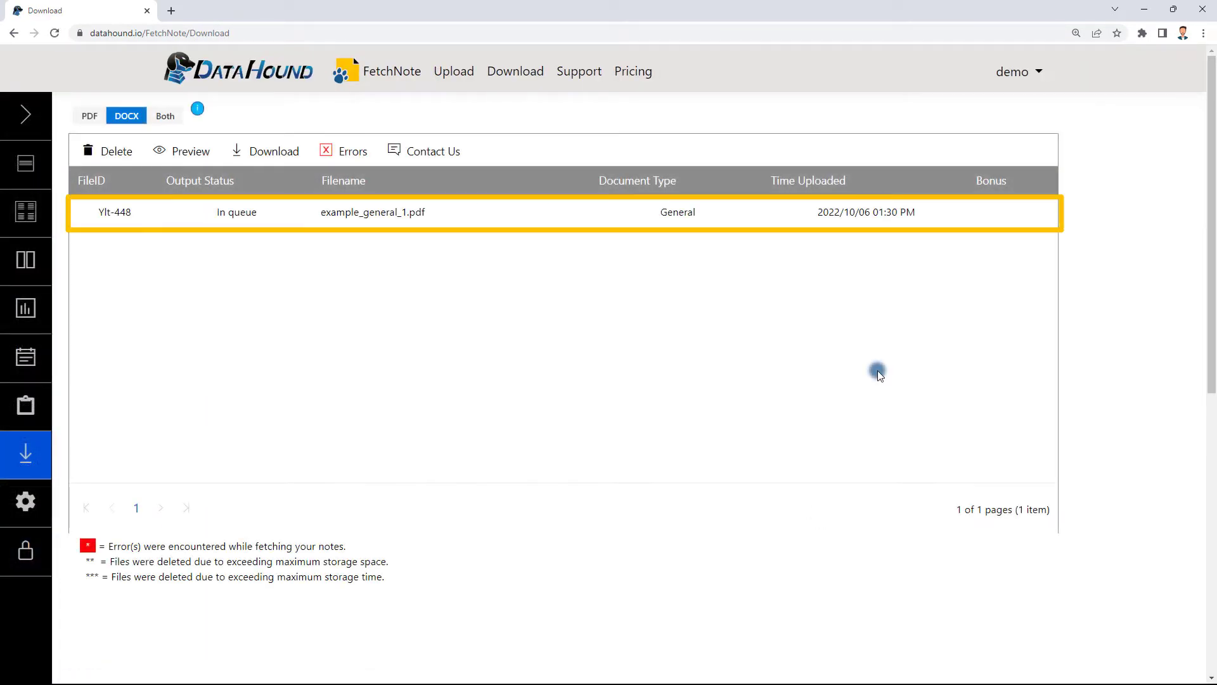
left_click(284, 213)
left_click(185, 152)
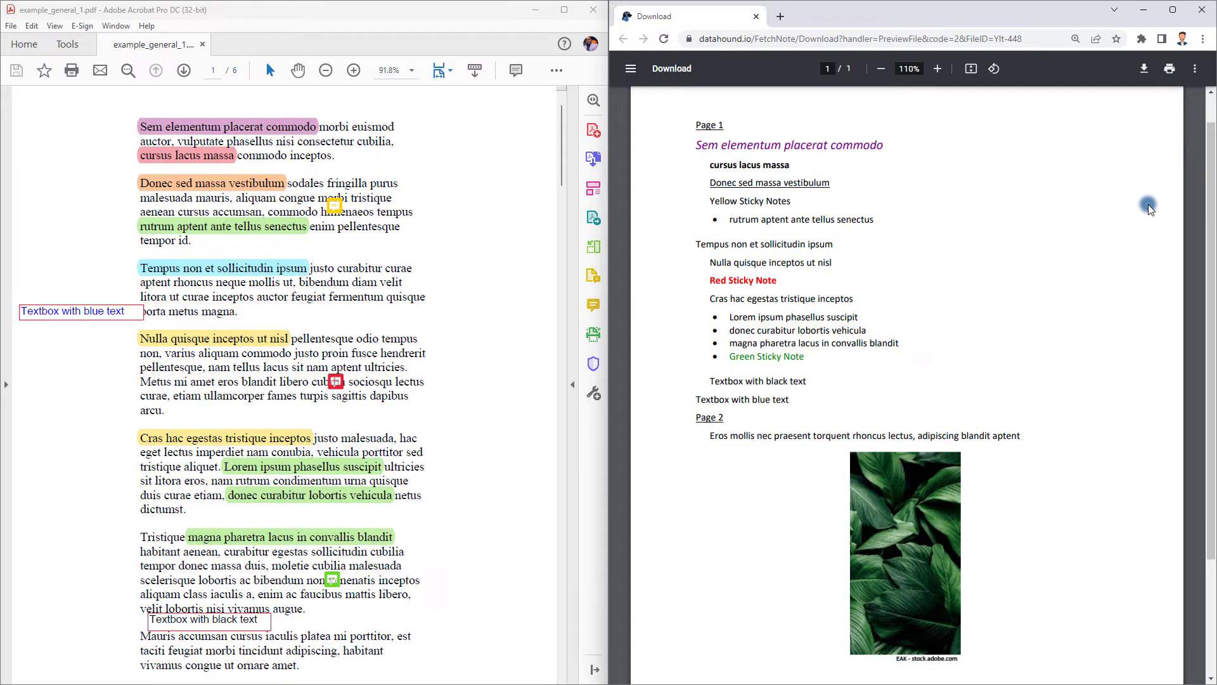
middle_click(511, 183)
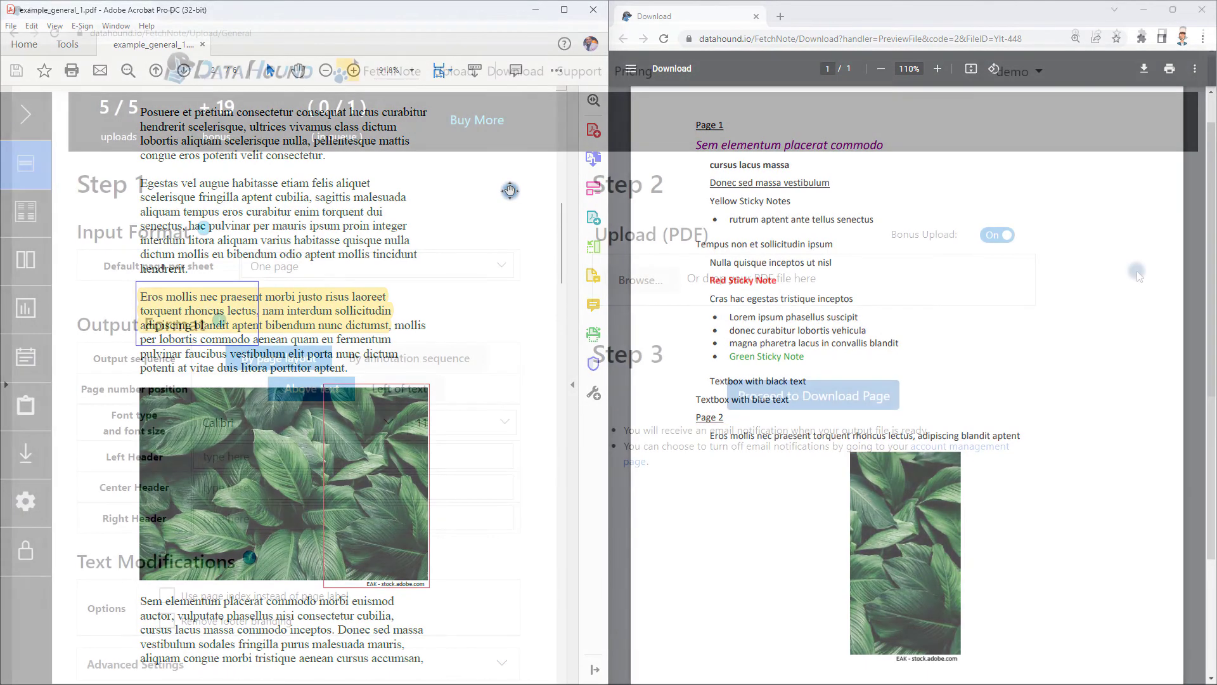
Step: Expand the General upload page's Advanced Settings and examine the annotation formatting and Match color tables
scroll(1139, 291, "down", 3)
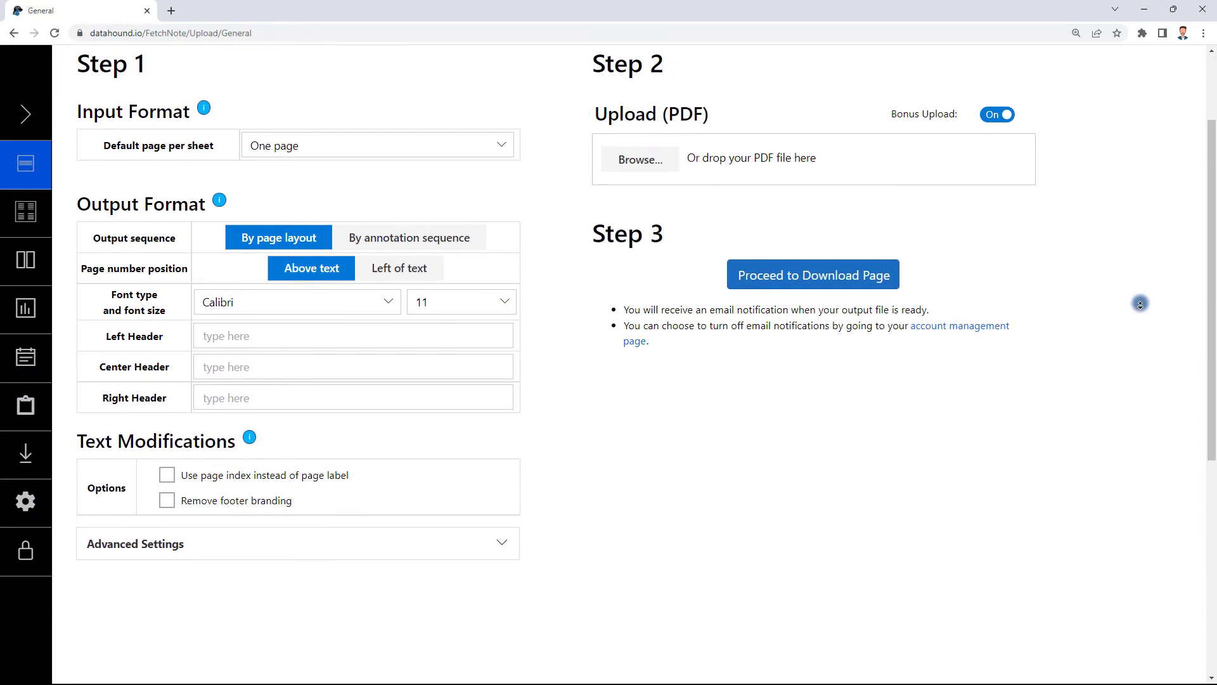
left_click(504, 490)
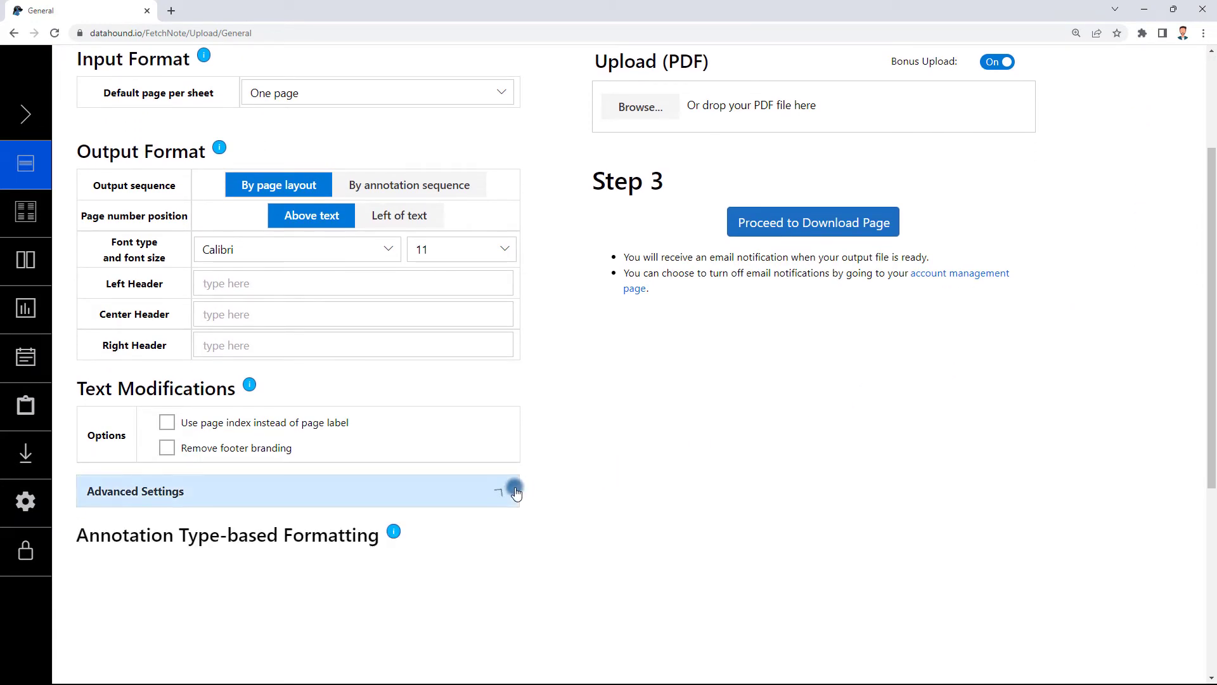
middle_click(856, 446)
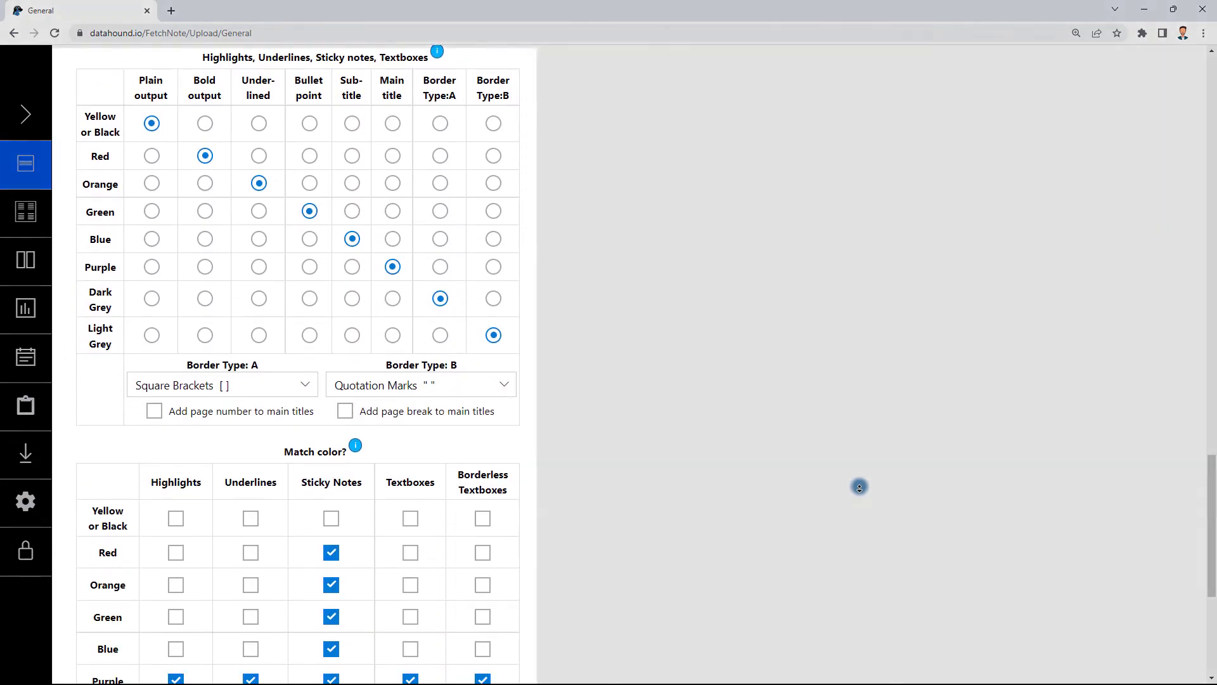
middle_click(860, 487)
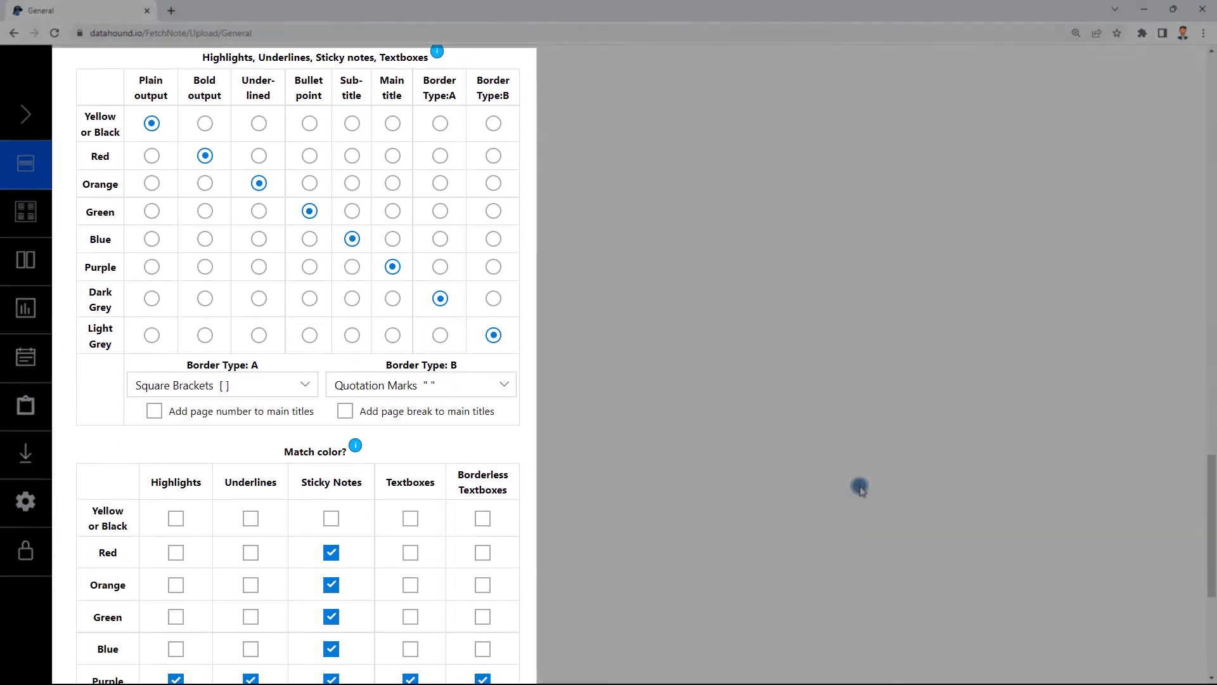
middle_click(860, 507)
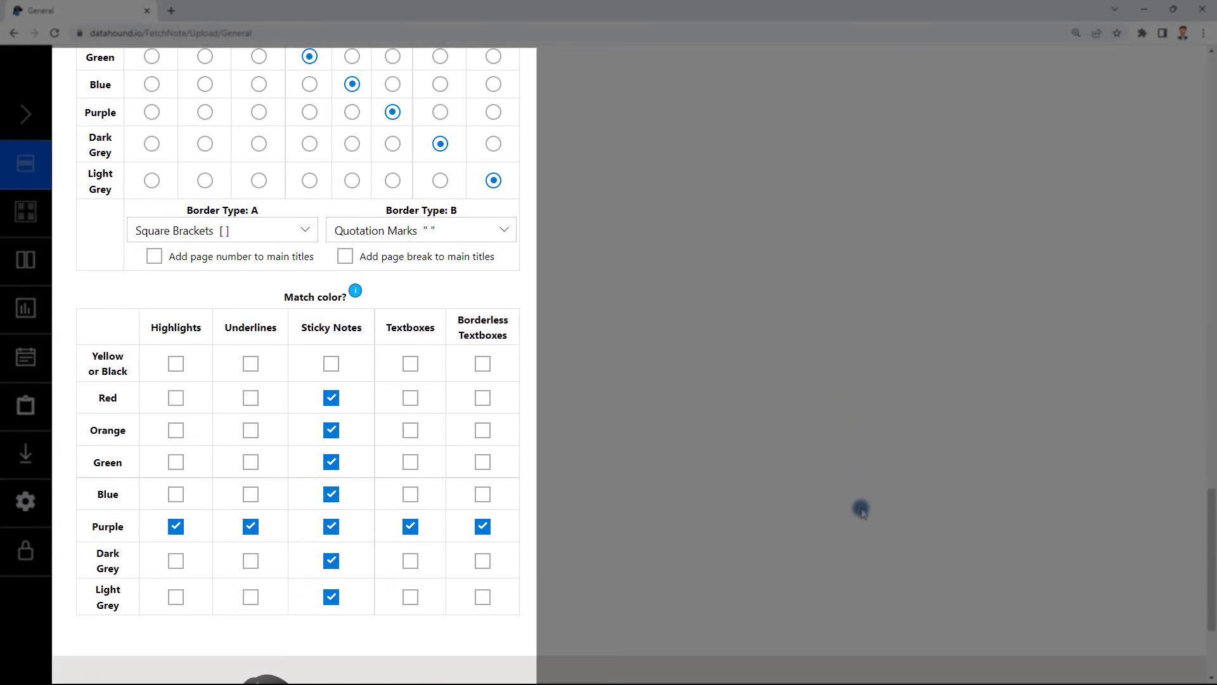
middle_click(860, 508)
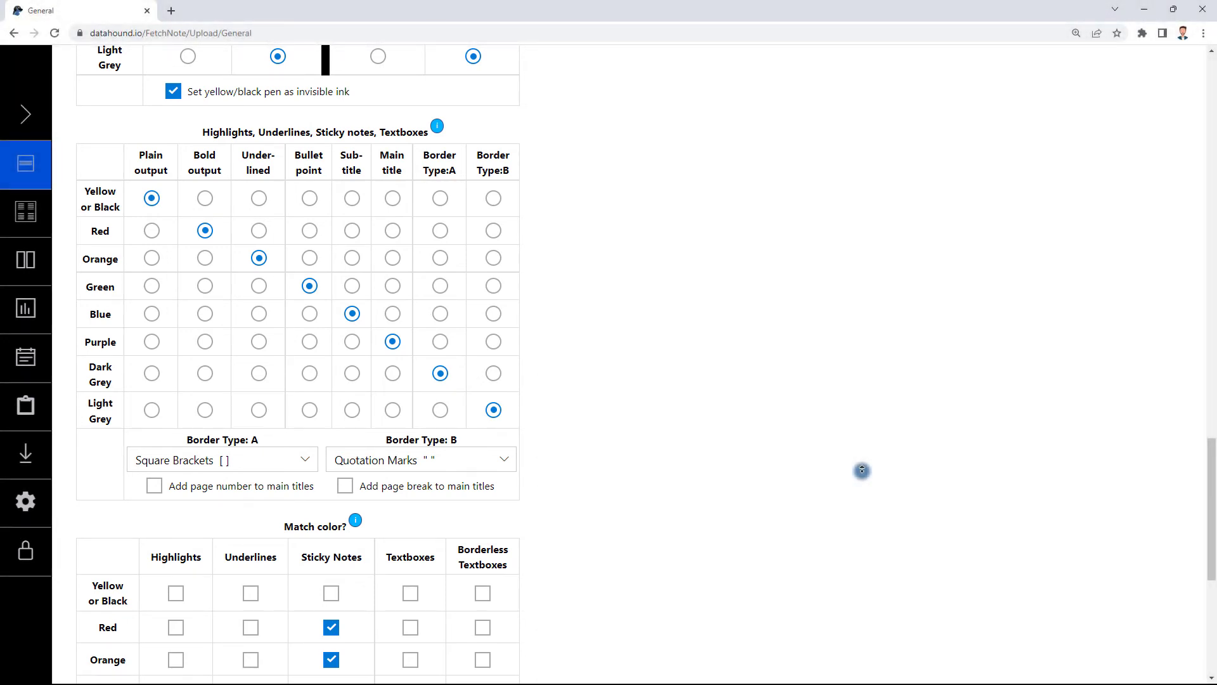
Step: Open the help for formatting highlights, underlines, sticky notes and textboxes, and review its input and output examples
left_click(438, 126)
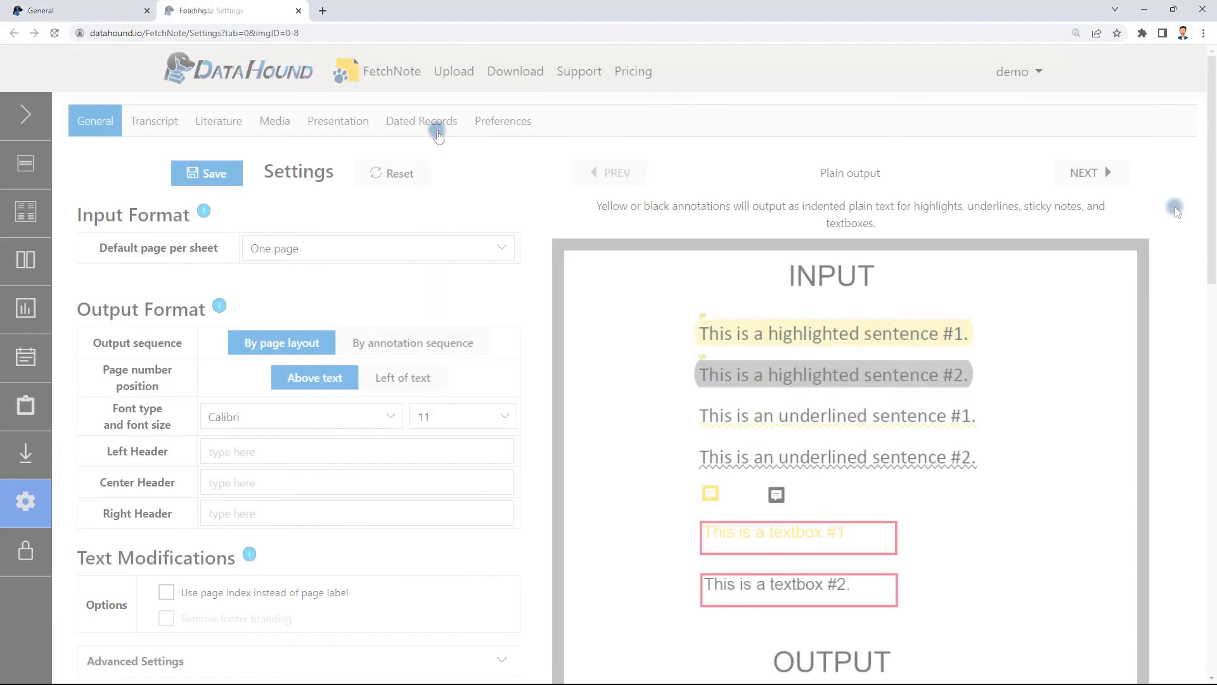
left_click(1103, 177)
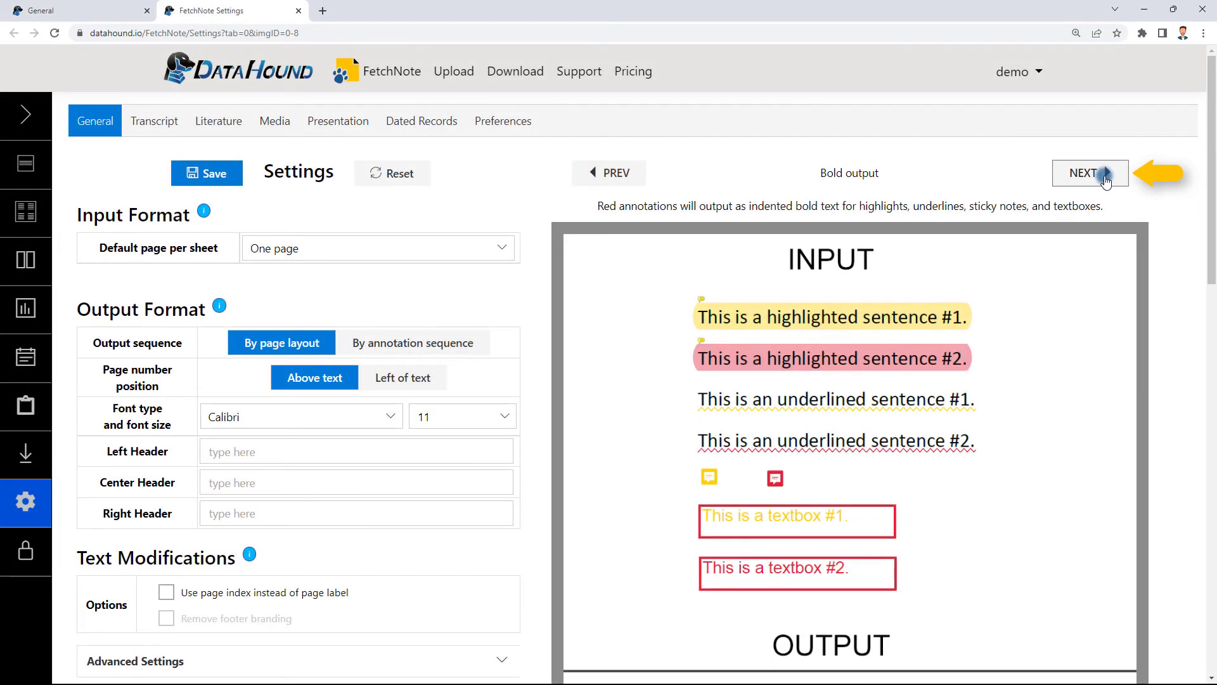
left_click(1104, 178)
middle_click(1172, 351)
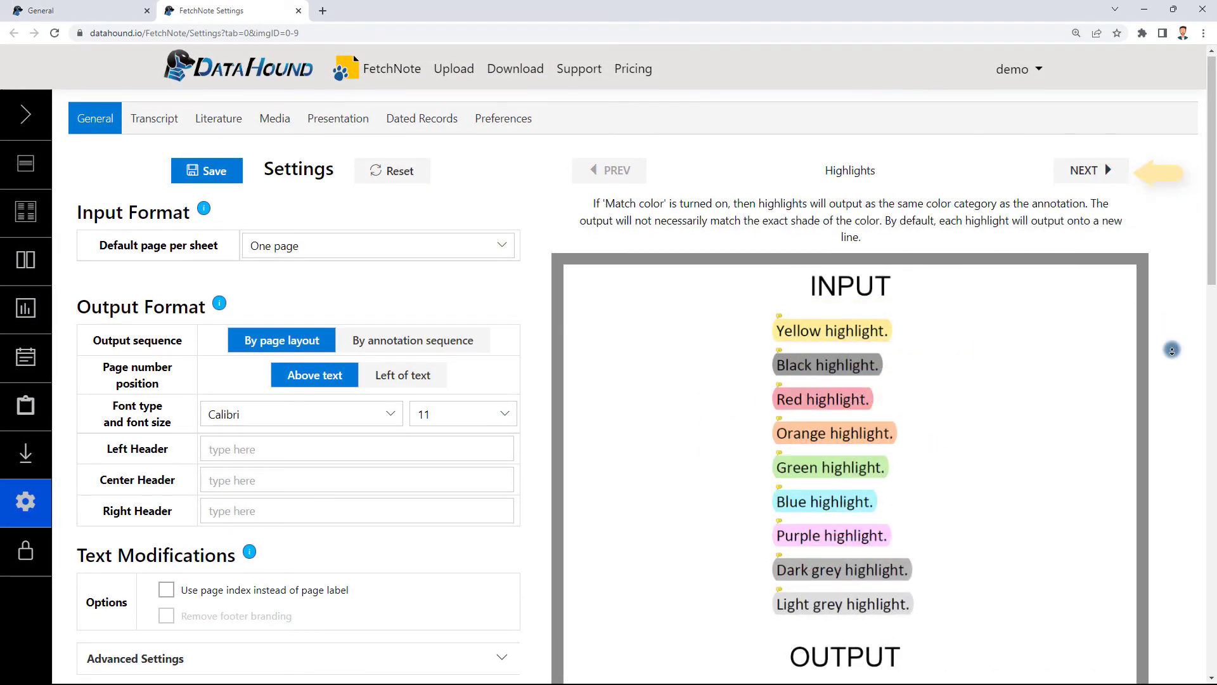